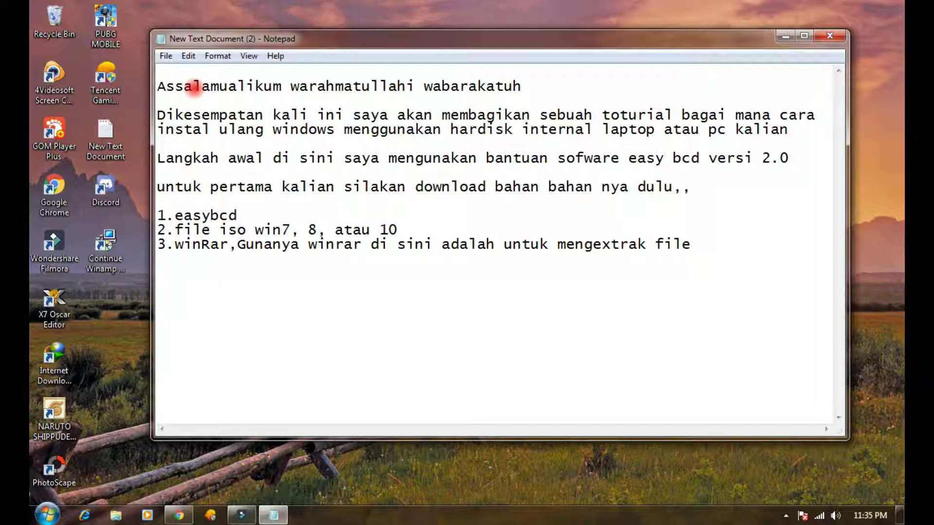
Finish the WinRAR item with "file windows kedalam hardis." and break the line before "file".
{"action": "type", "text": "ndow"}
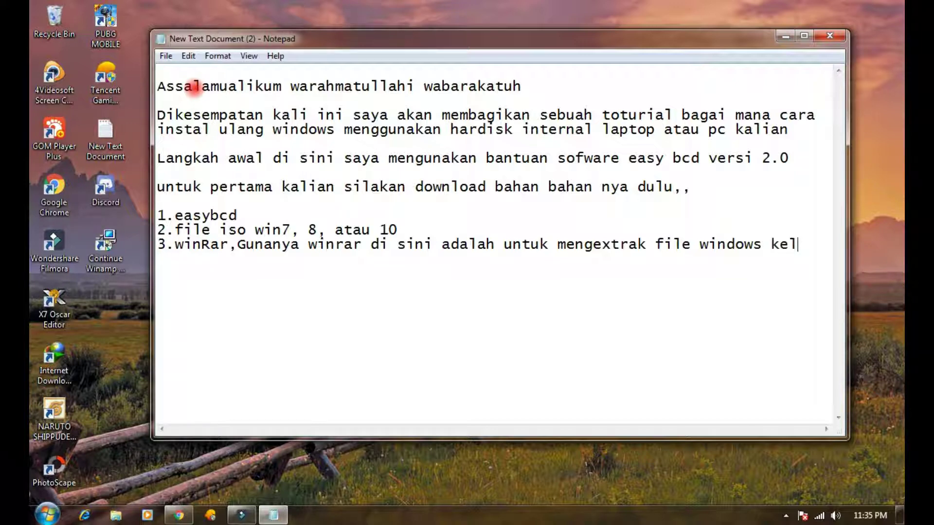
{"action": "type", "text": "s kedalam "}
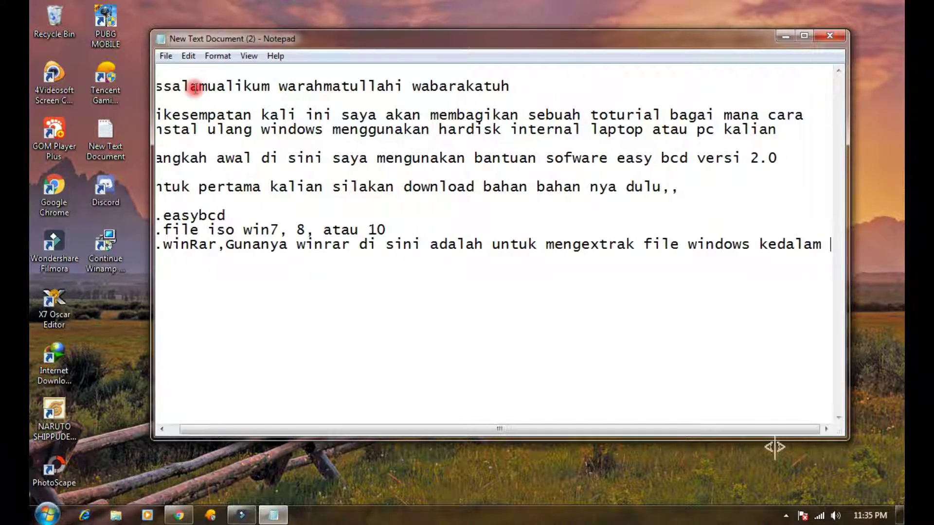
{"action": "type", "text": "hardis"}
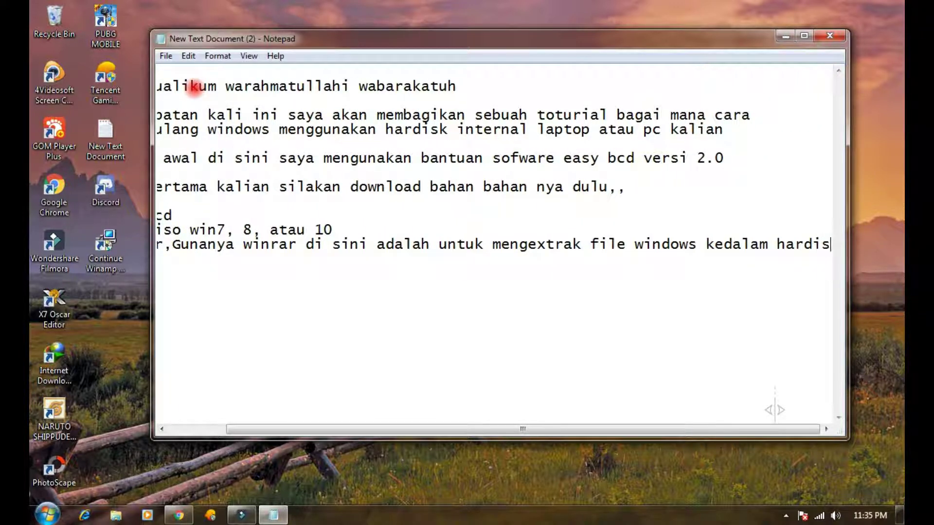
{"action": "key", "text": "Left"}
{"action": "key", "text": "Left"}
{"action": "key", "text": "Left"}
{"action": "key", "text": "Left"}
{"action": "key", "text": "Left"}
{"action": "key", "text": "Left"}
{"action": "key", "text": "Left"}
{"action": "key", "text": "Return"}
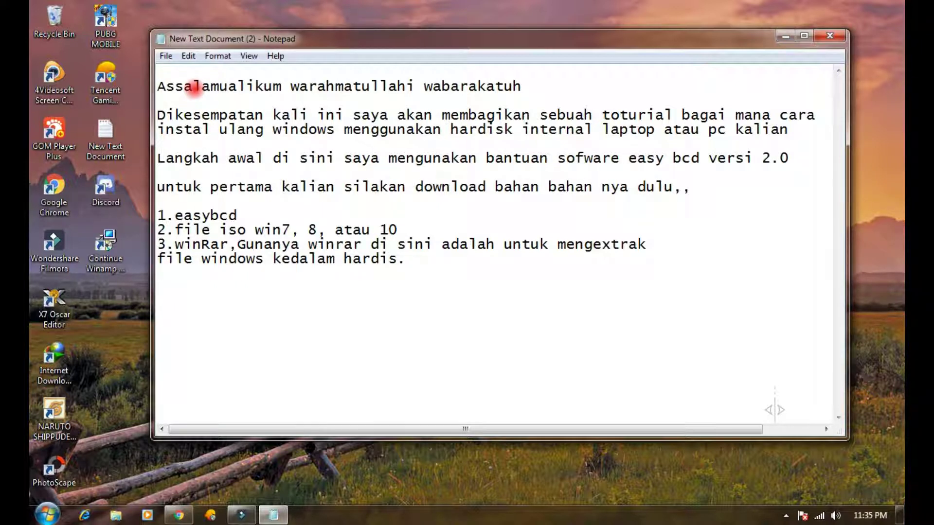
Add a paragraph reading "Jika bahan di atas sudah siap, langsung ke langkah selanjutnya yaitu membuat partisi dalam hardisk", with a line break after "siap,".
{"action": "type", "text": "ika bahan d"}
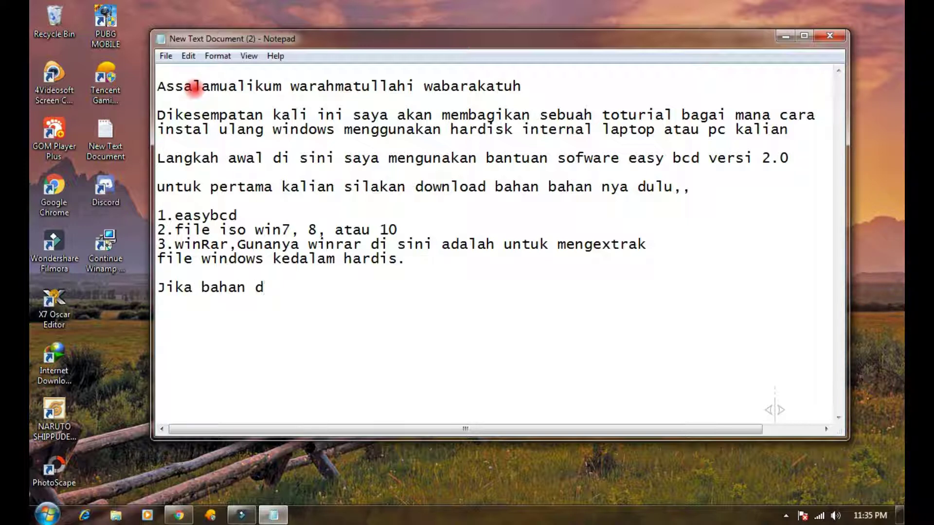
{"action": "type", "text": "i atas sudah siap"}
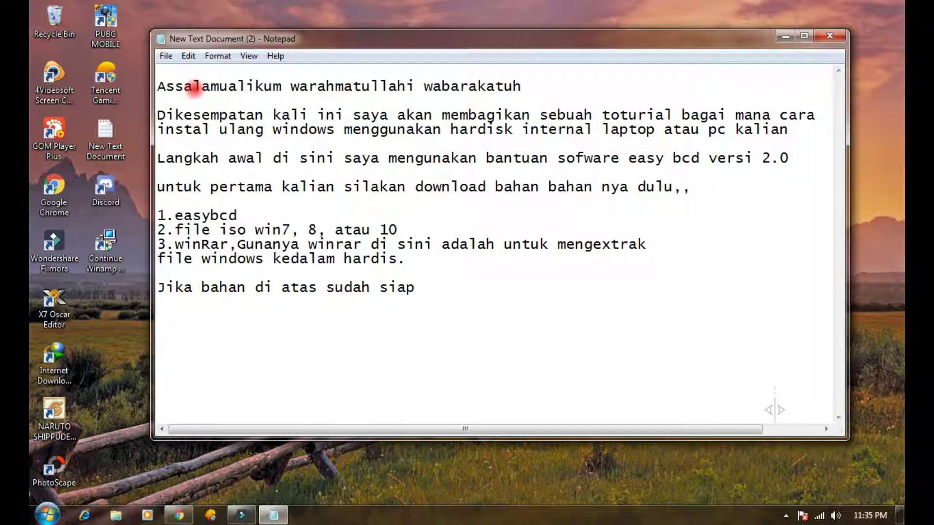
{"action": "type", "text": ", langsung k"}
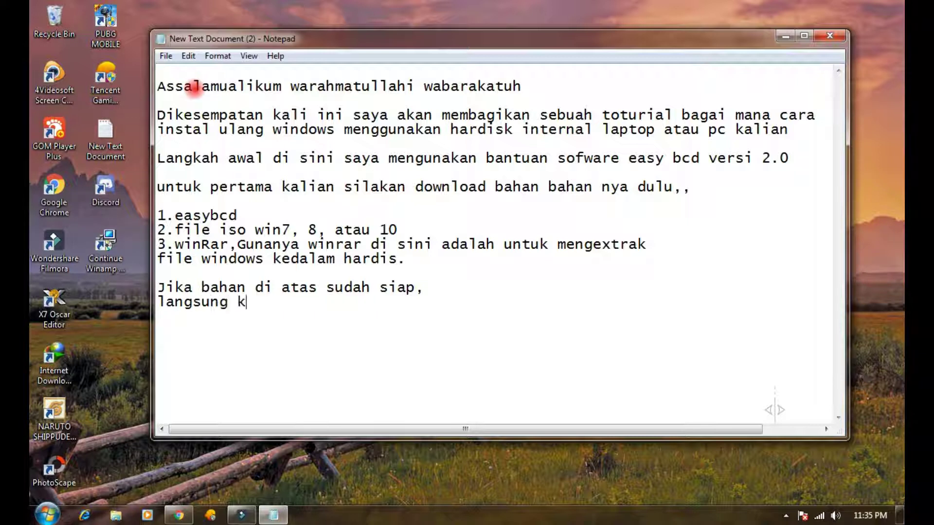
{"action": "type", "text": "e langka"}
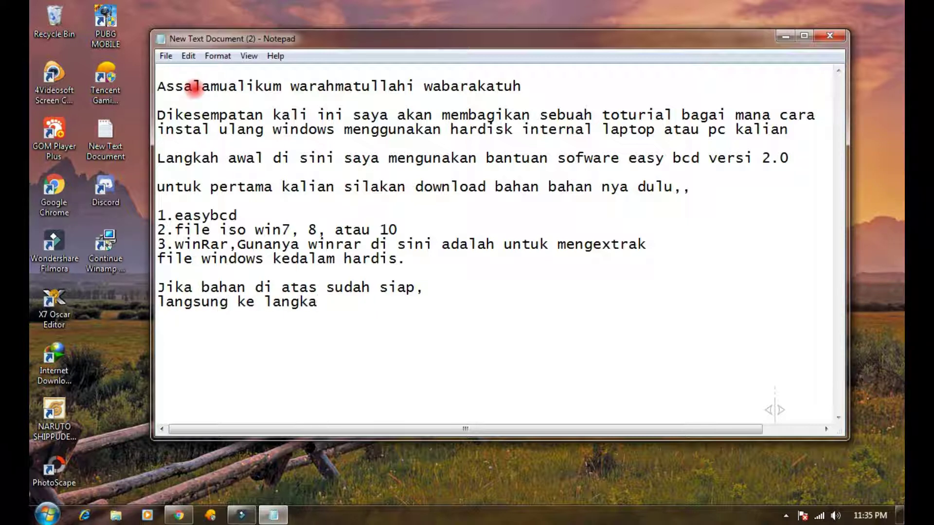
{"action": "type", "text": "h selanju"}
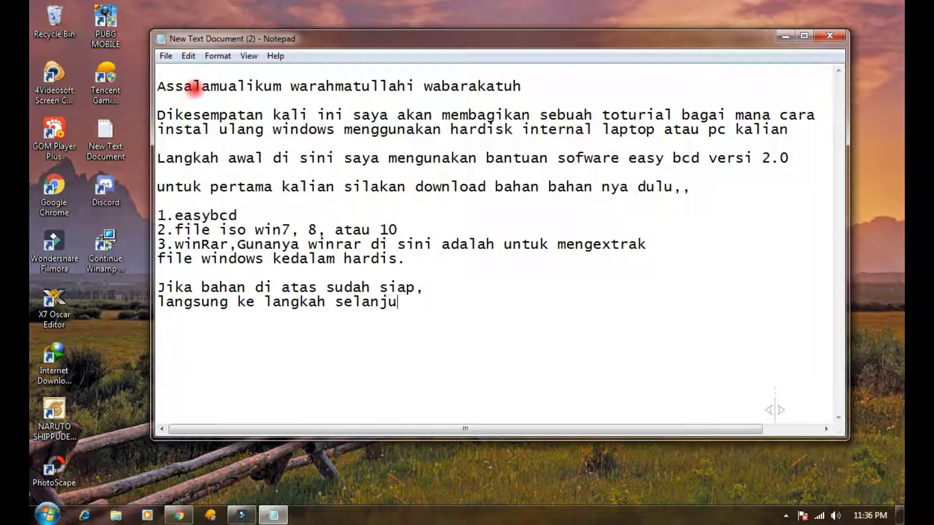
{"action": "type", "text": "tnya yaitu"}
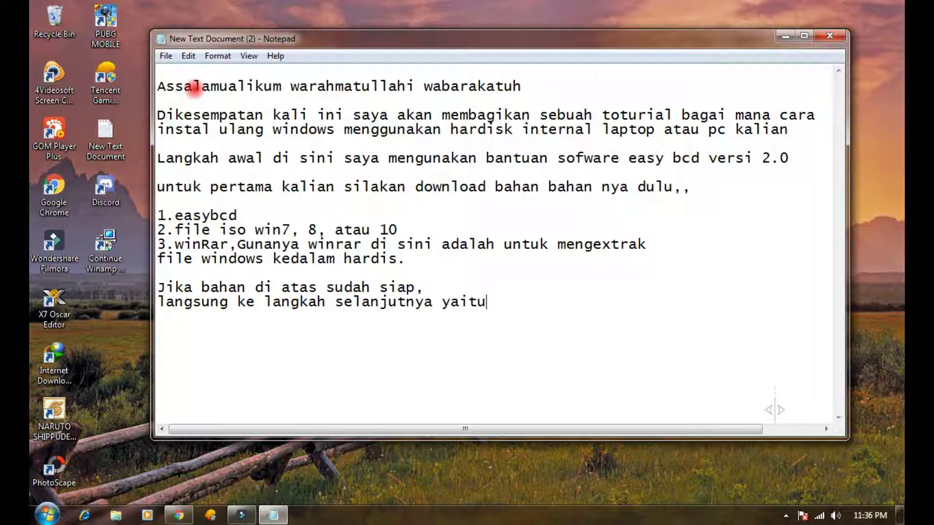
{"action": "type", "text": " membuat pa"}
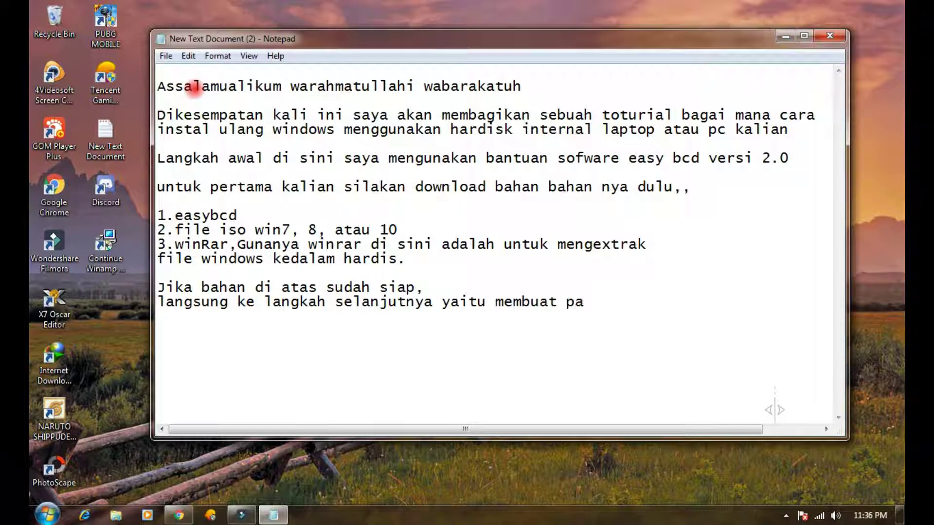
{"action": "type", "text": "rtisi dalam h"}
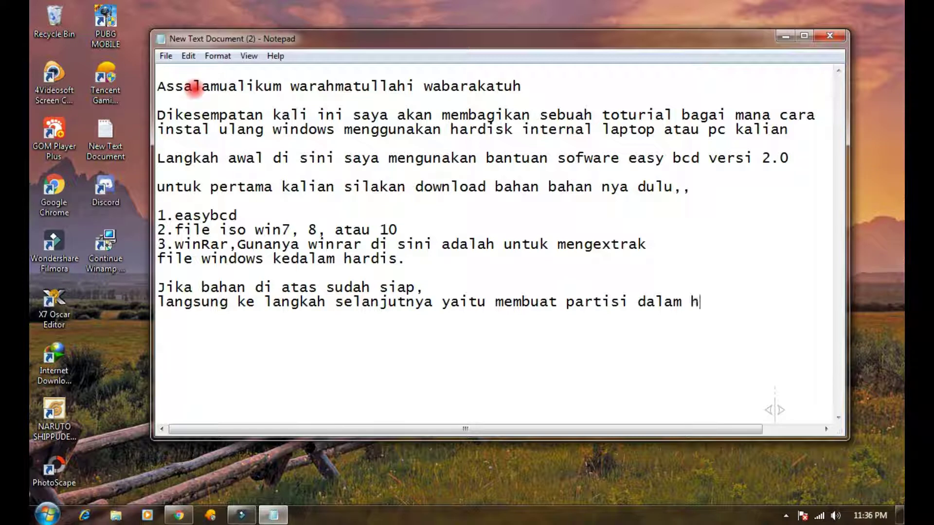
{"action": "type", "text": "ardisk"}
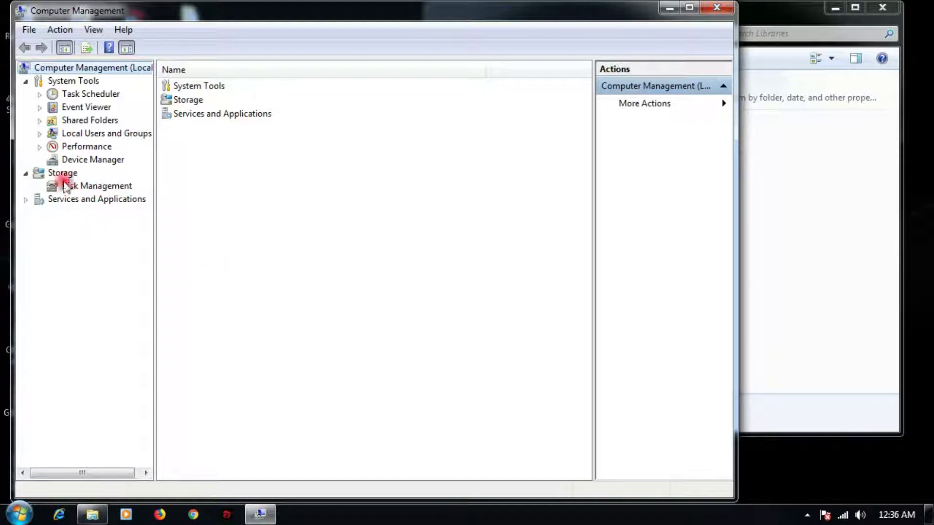
Open Disk Management and try to shrink the C: volume by 5000 MB.
{"action": "left_click", "coordinate": [111, 189]}
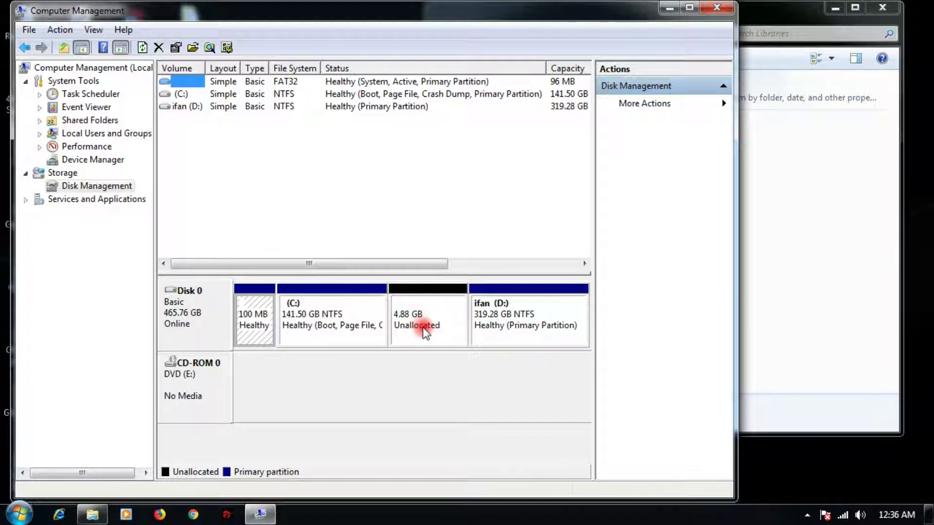
{"action": "left_click", "coordinate": [326, 322]}
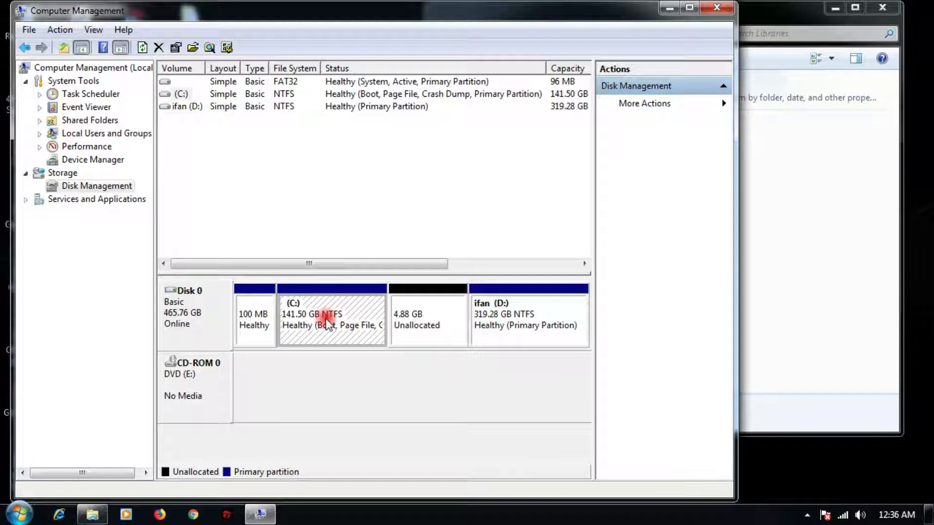
{"action": "right_click", "coordinate": [327, 323]}
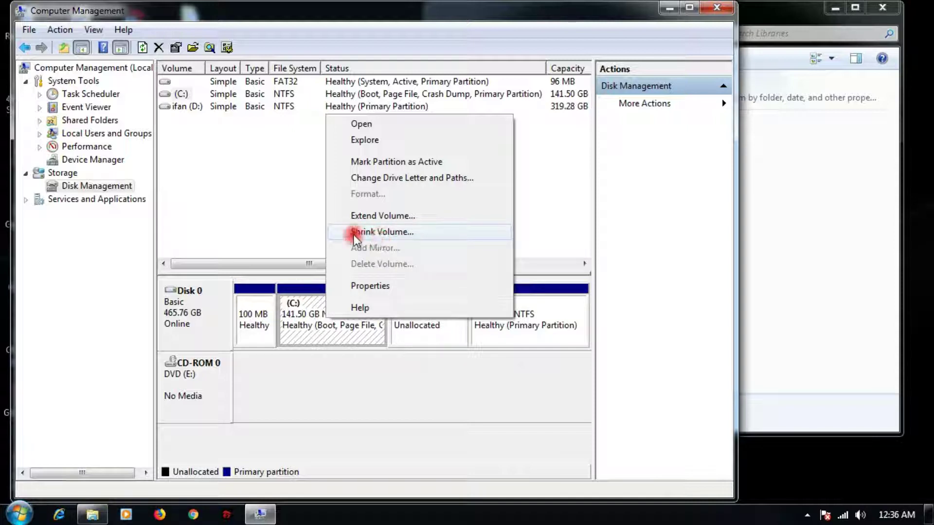
{"action": "left_click", "coordinate": [380, 233]}
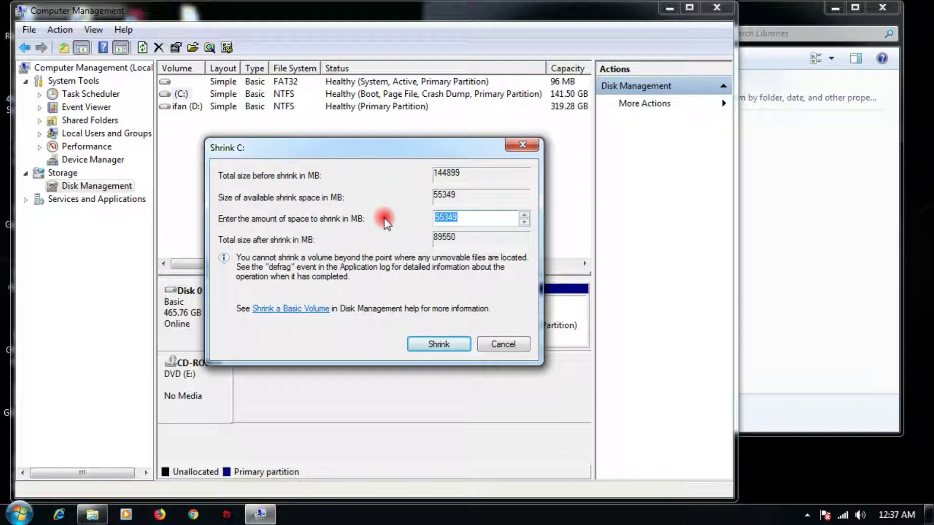
{"action": "type", "text": "5000"}
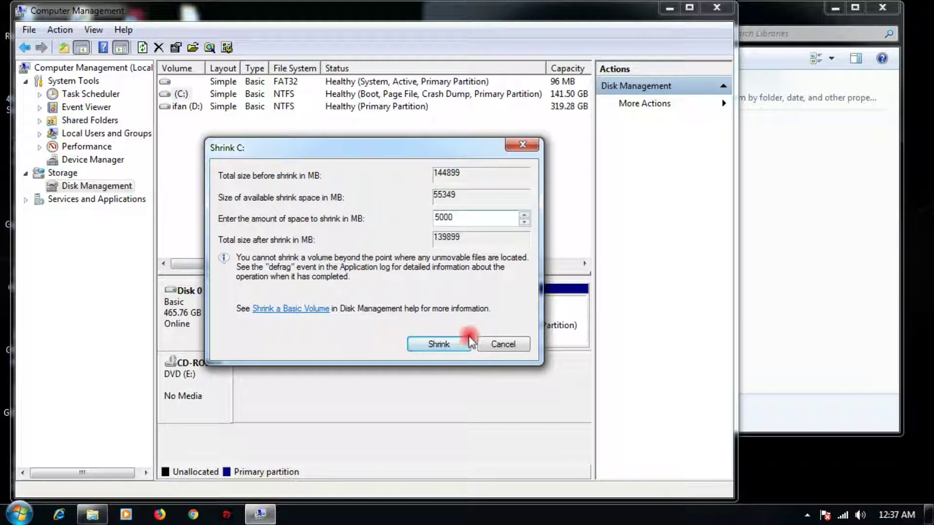
{"action": "left_click", "coordinate": [434, 343]}
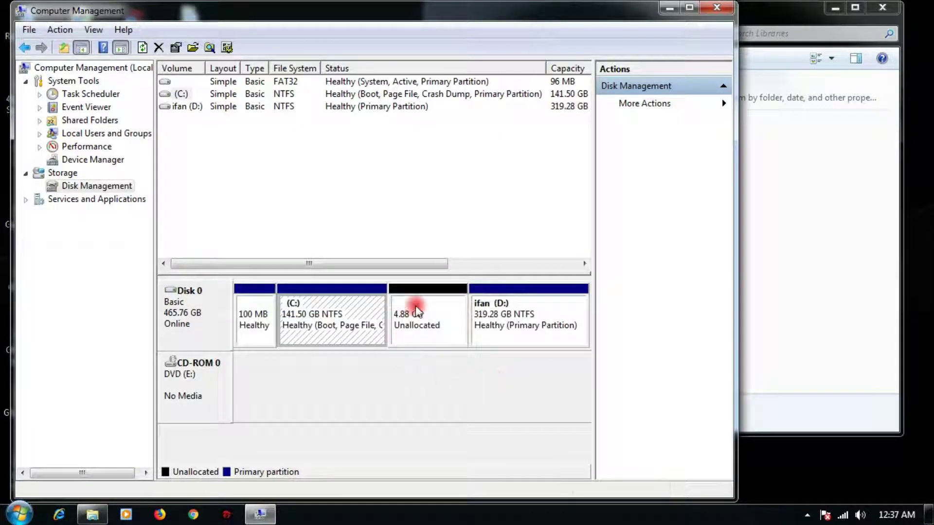
Start a new simple volume in Disk 0's unallocated space, keeping the default size, and assign it drive letter X.
{"action": "left_click", "coordinate": [421, 328]}
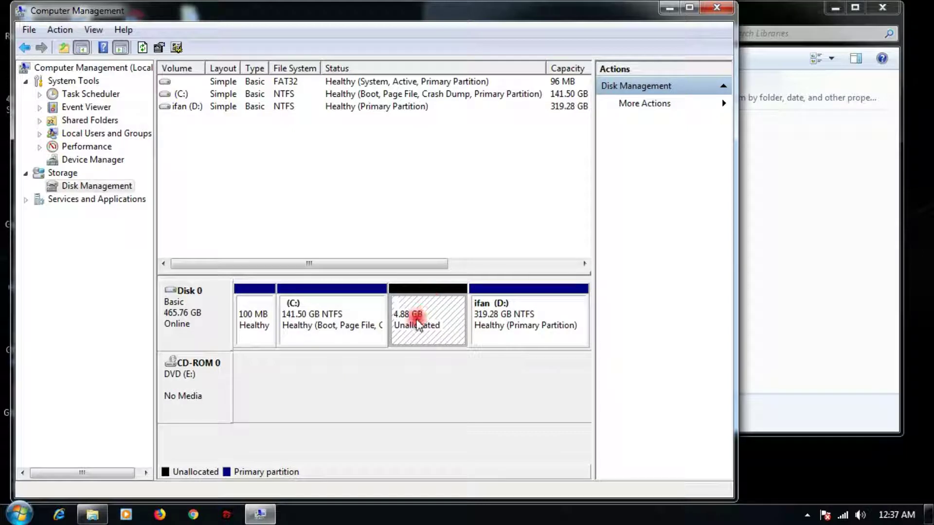
{"action": "right_click", "coordinate": [419, 316]}
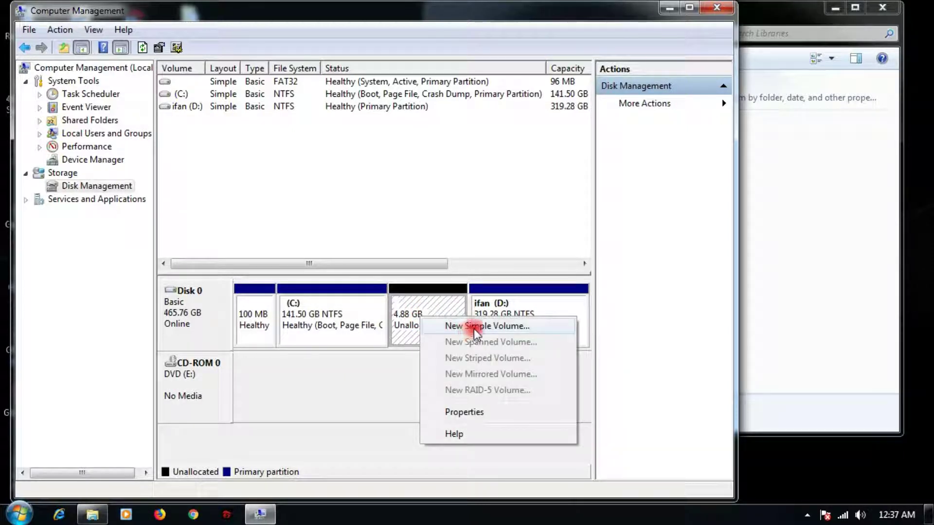
{"action": "left_click", "coordinate": [519, 327]}
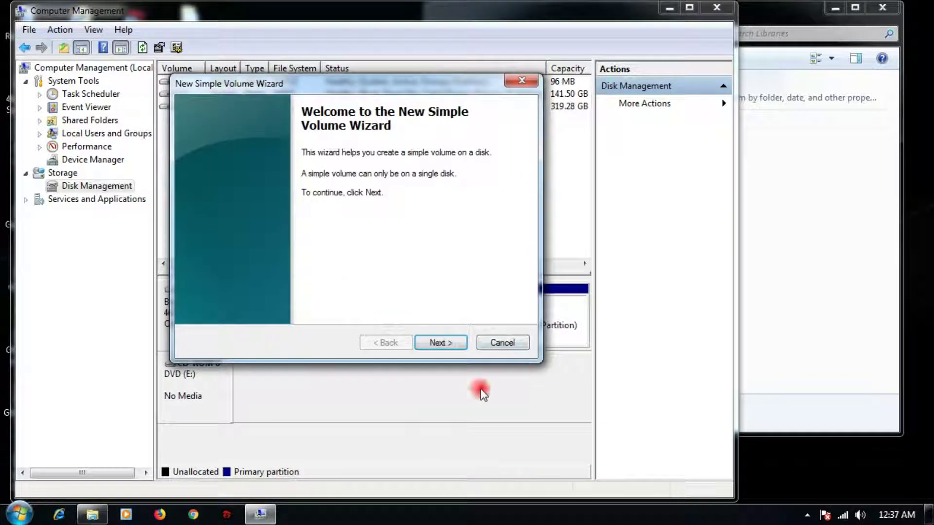
{"action": "left_click", "coordinate": [440, 343]}
{"action": "left_click", "coordinate": [441, 343]}
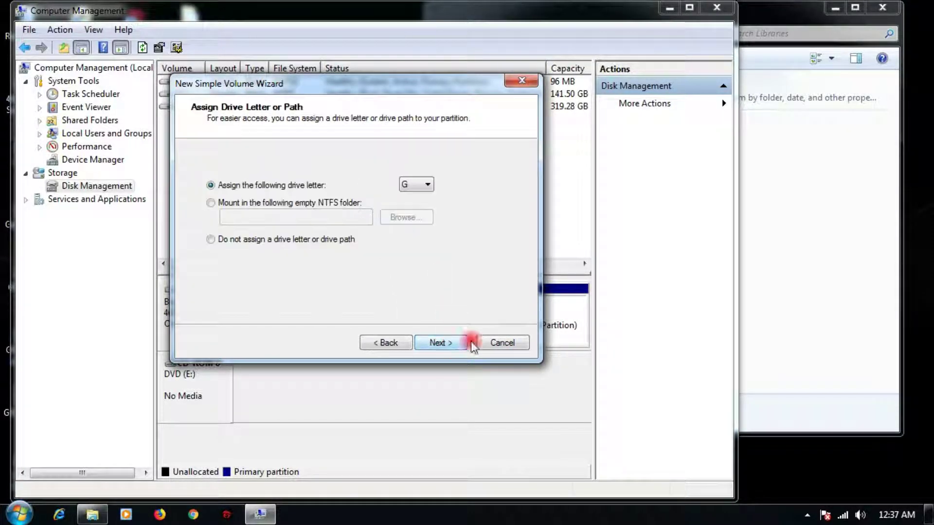
{"action": "left_click", "coordinate": [422, 186]}
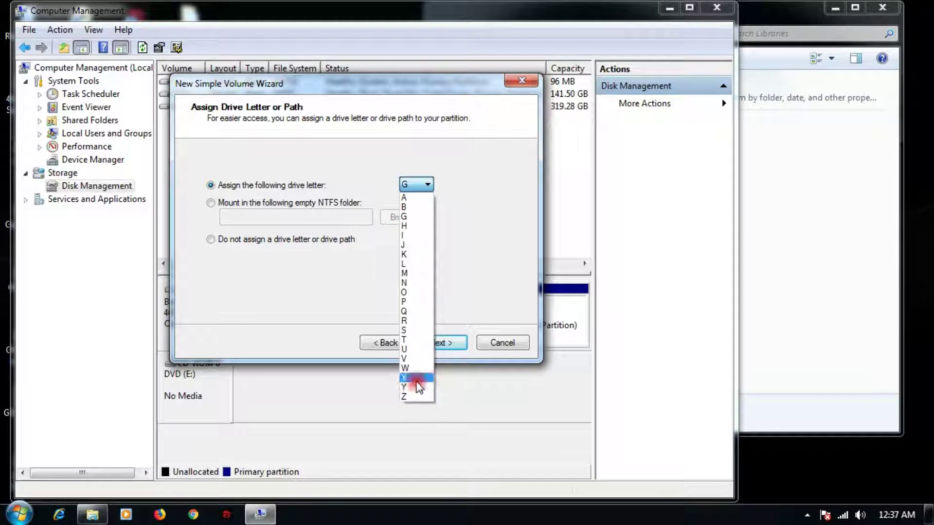
{"action": "left_click", "coordinate": [417, 378]}
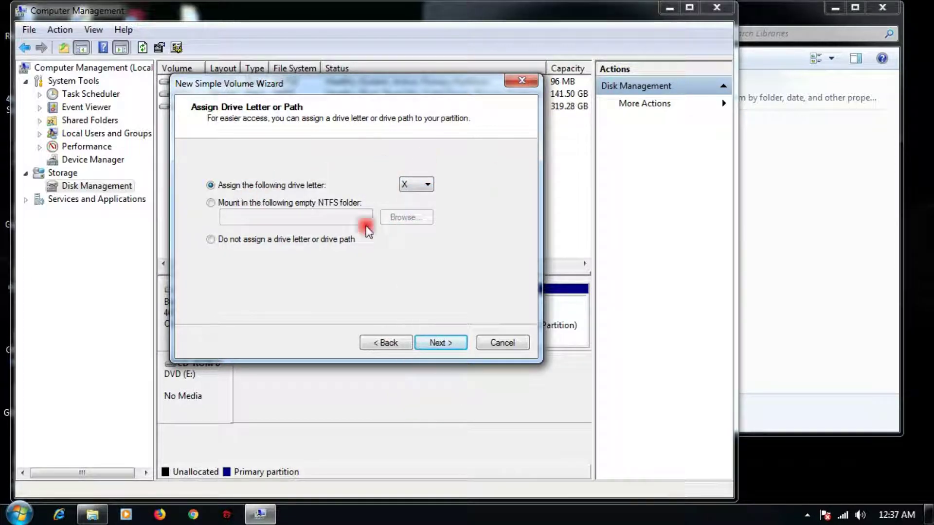
{"action": "left_click", "coordinate": [440, 340]}
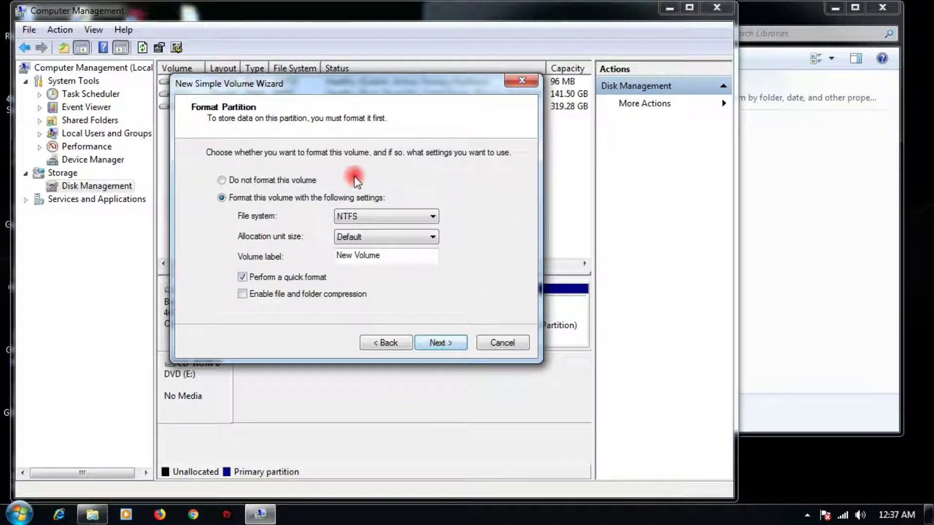
Label the new volume ADS GOLD, keep NTFS with quick format, create it, and select it on Disk 0.
{"action": "left_click_drag", "start_coordinate": [386, 256], "coordinate": [295, 253]}
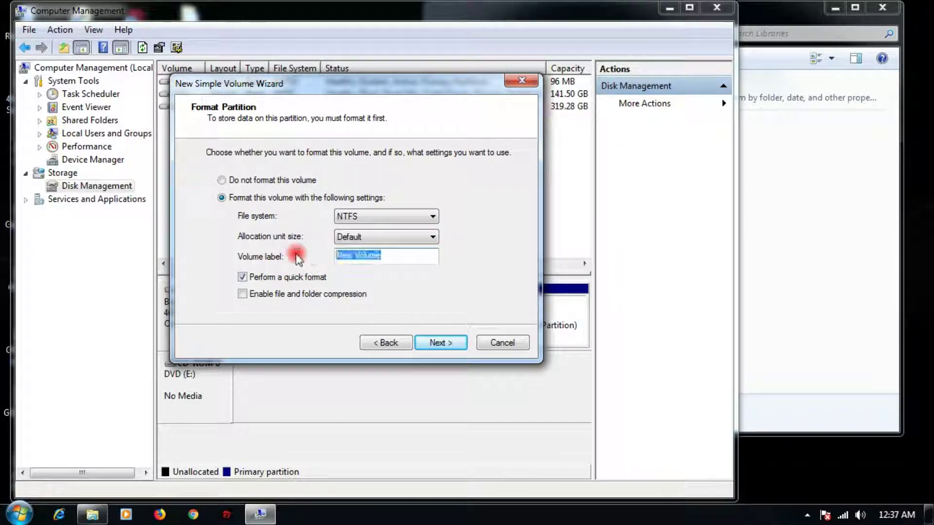
{"action": "type", "text": "ADS GOLD"}
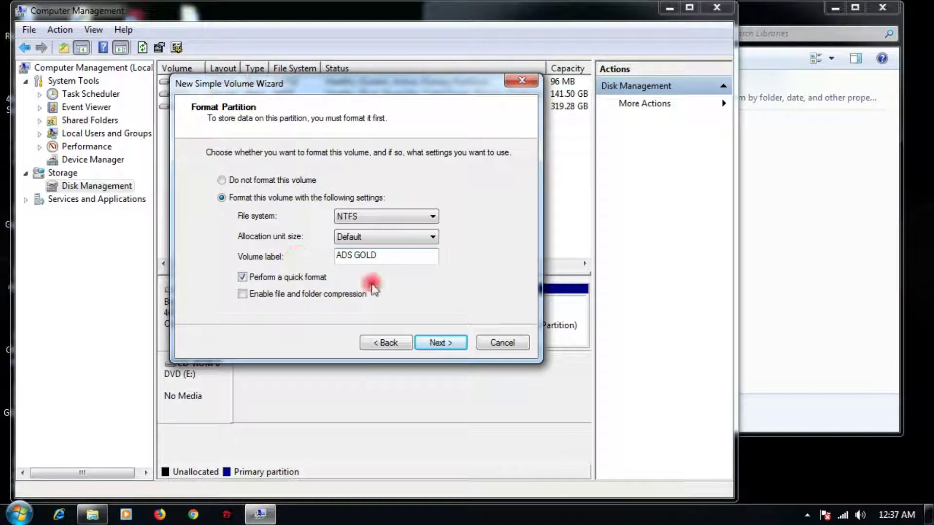
{"action": "left_click", "coordinate": [451, 340]}
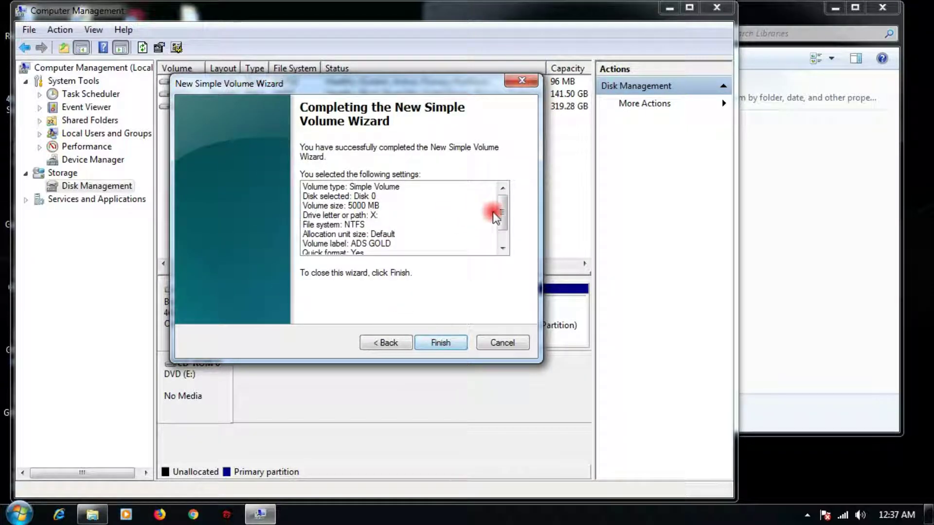
{"action": "left_click", "coordinate": [503, 248]}
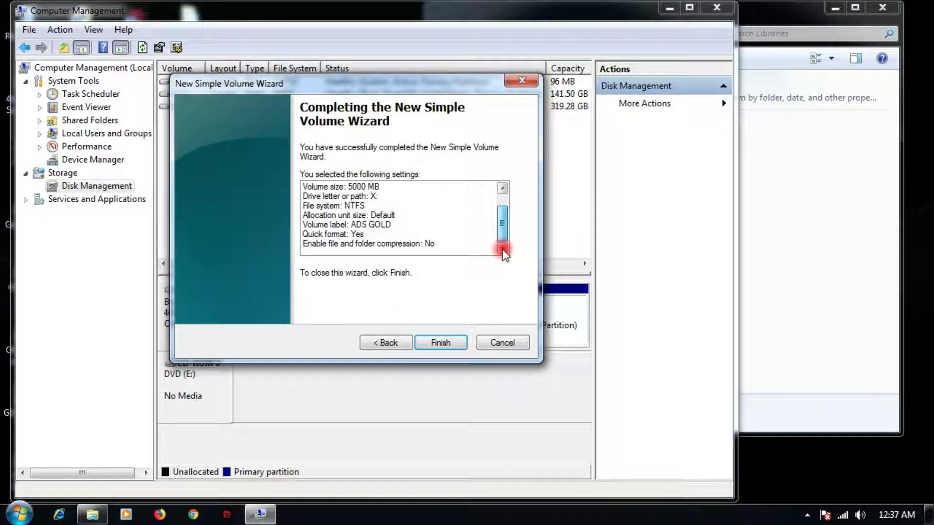
{"action": "left_click", "coordinate": [443, 342]}
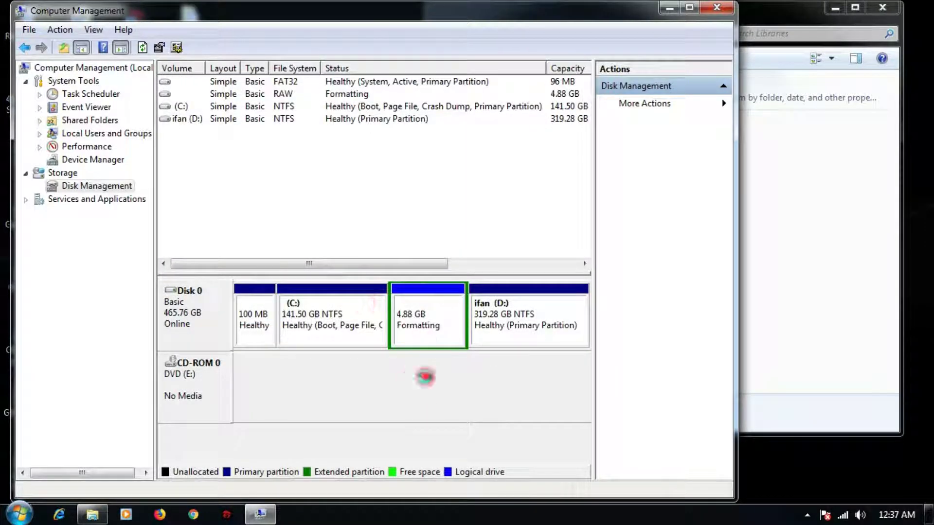
{"action": "left_click", "coordinate": [418, 315]}
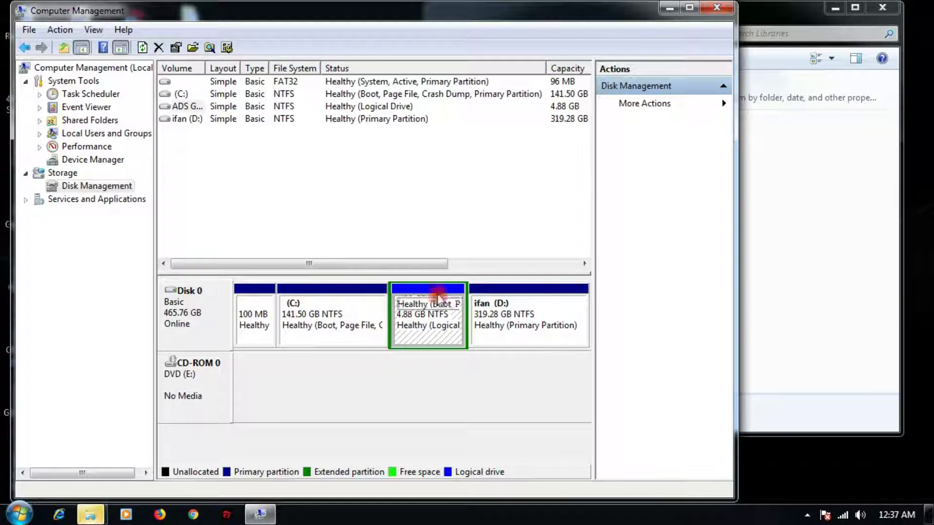
Close Computer Management and the AutoPlay window, and move the Libraries window toward the middle of the desktop.
{"action": "left_click", "coordinate": [718, 10]}
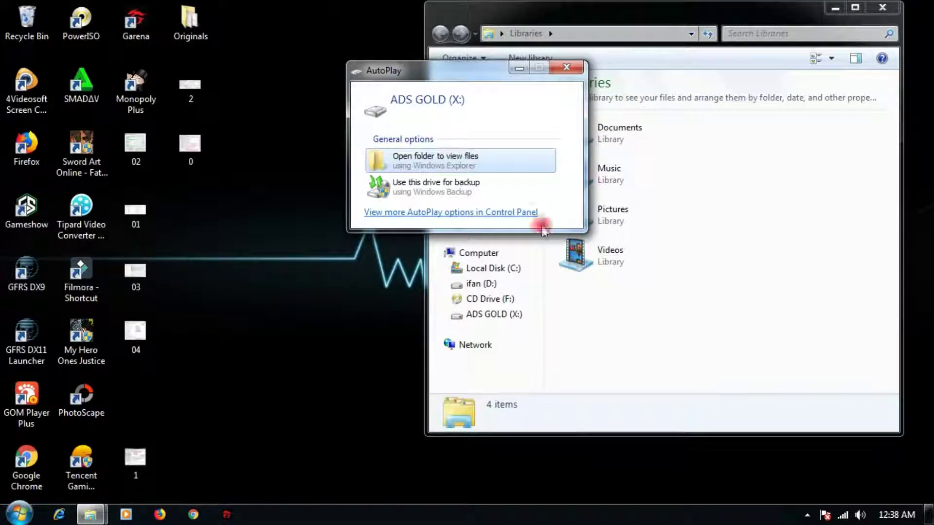
{"action": "left_click", "coordinate": [566, 68]}
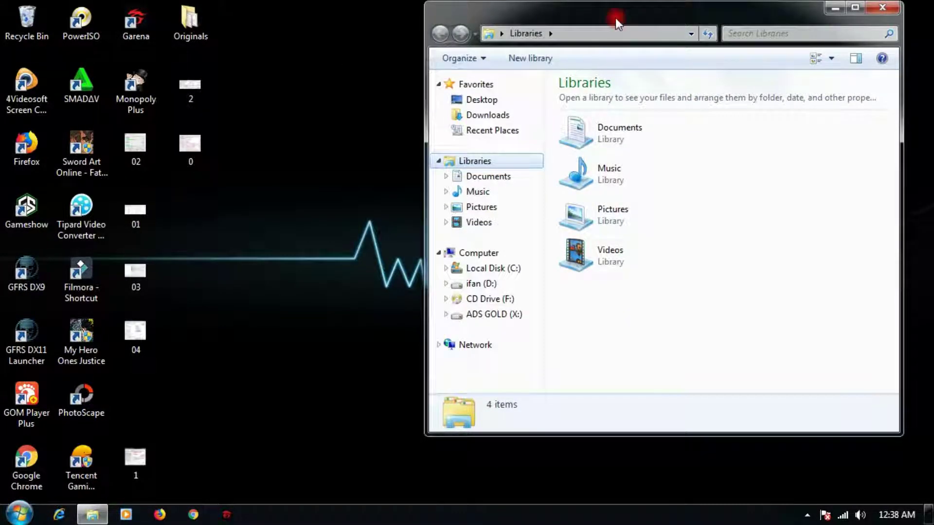
{"action": "left_click_drag", "start_coordinate": [615, 18], "coordinate": [383, 21]}
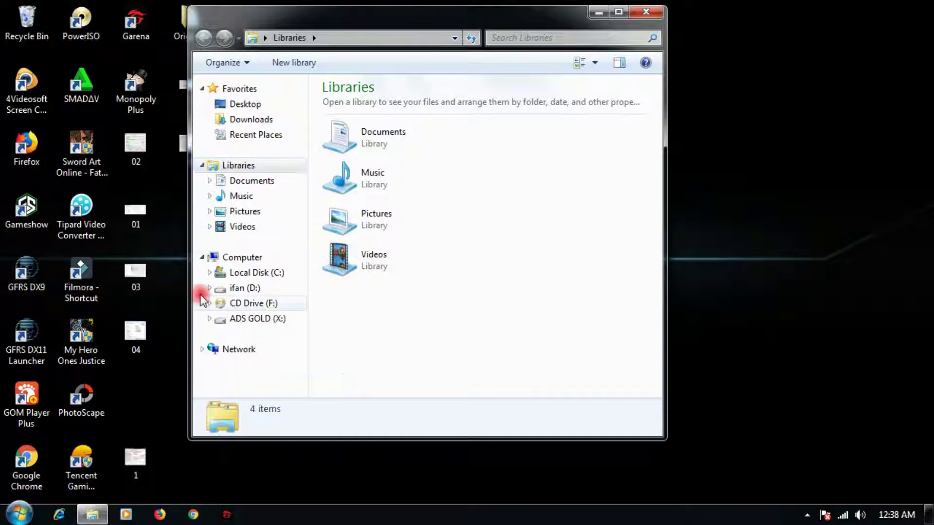
Browse to the Windows 7 Ultimate SP1 x64 ISO under D:\software\Win 7 64bit and move the window clear of the desktop icons.
{"action": "left_click", "coordinate": [232, 290]}
{"action": "double_click", "coordinate": [346, 243]}
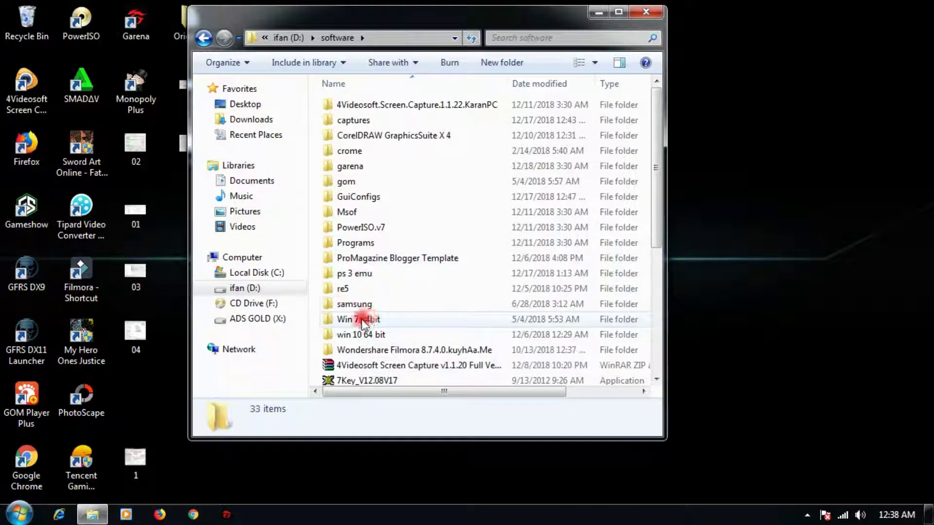
{"action": "double_click", "coordinate": [364, 319]}
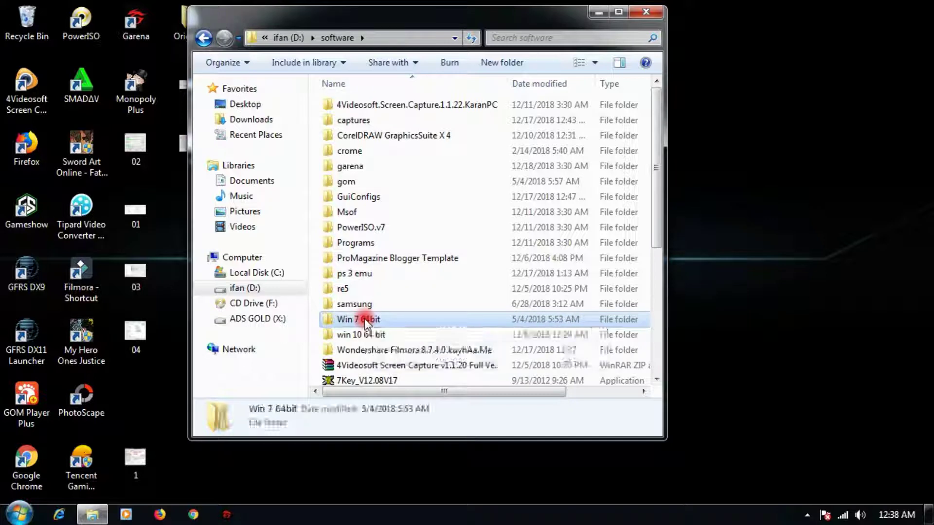
{"action": "left_click", "coordinate": [379, 107]}
{"action": "double_click", "coordinate": [377, 106]}
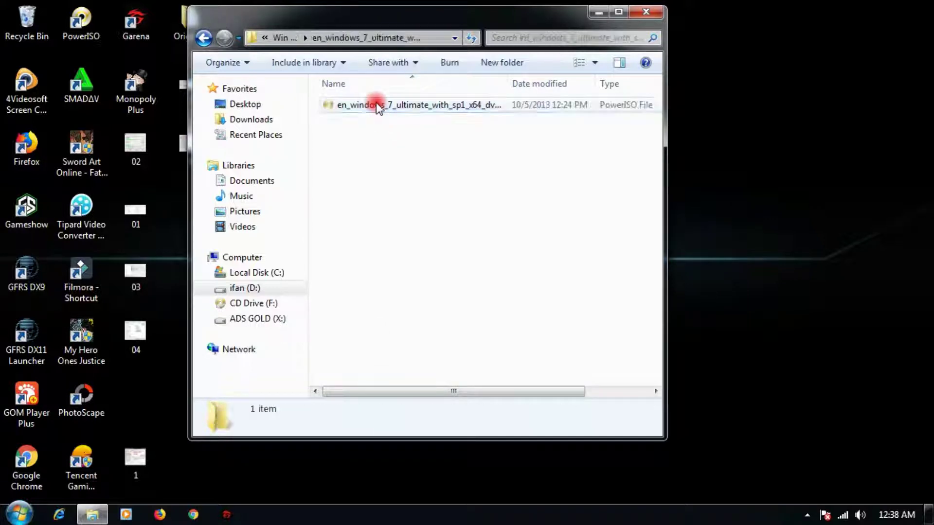
{"action": "left_click", "coordinate": [381, 107]}
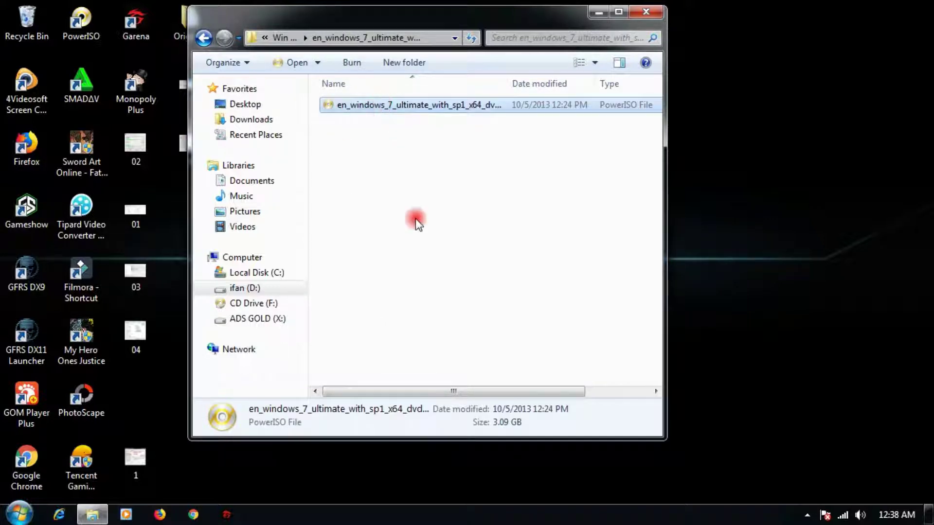
{"action": "left_click_drag", "start_coordinate": [352, 25], "coordinate": [503, 34]}
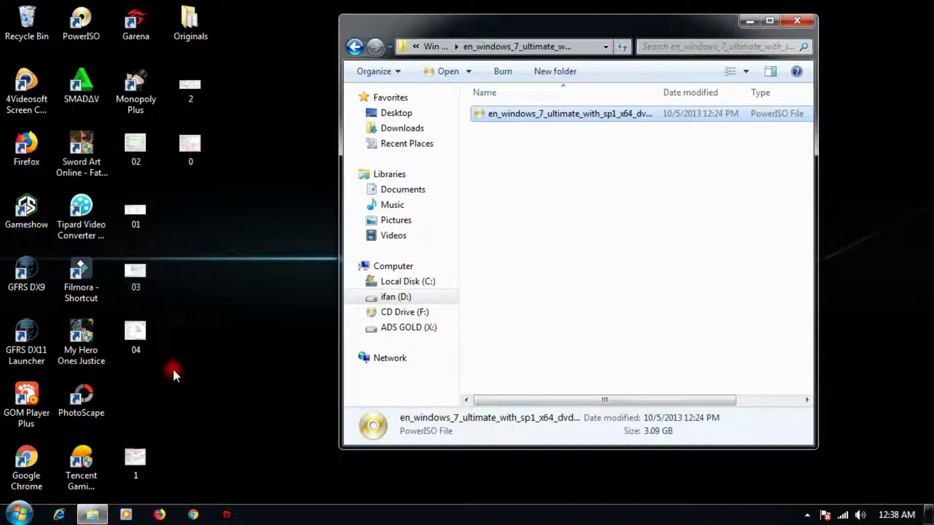
{"action": "left_click", "coordinate": [550, 182]}
{"action": "left_click", "coordinate": [506, 119]}
{"action": "left_click", "coordinate": [527, 214]}
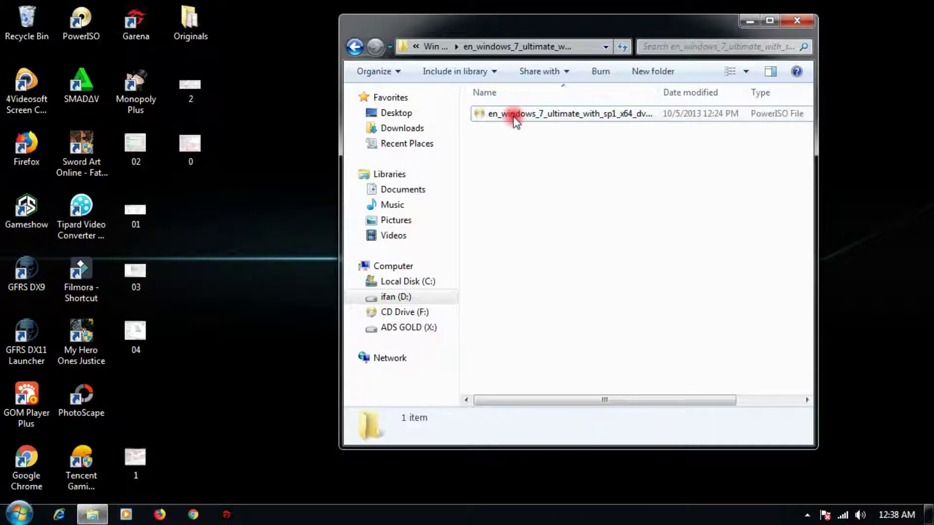
Extract the Windows 7 ISO's files to the root of ADS GOLD (X:), and move the extraction progress window aside.
{"action": "right_click", "coordinate": [512, 116]}
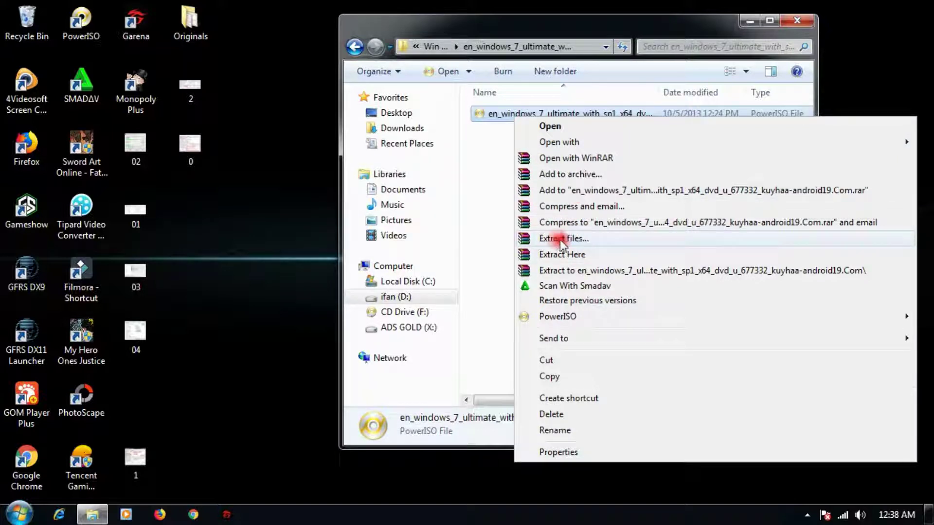
{"action": "left_click", "coordinate": [596, 242]}
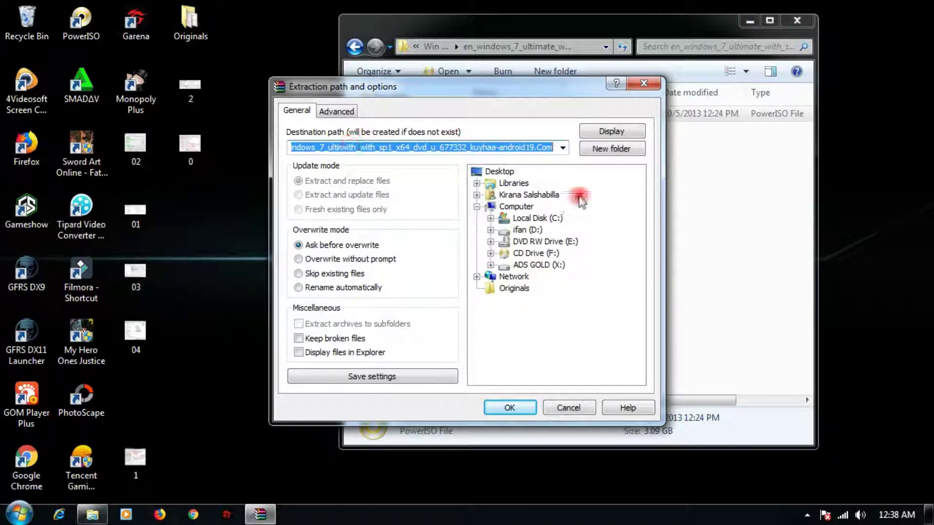
{"action": "left_click", "coordinate": [492, 270]}
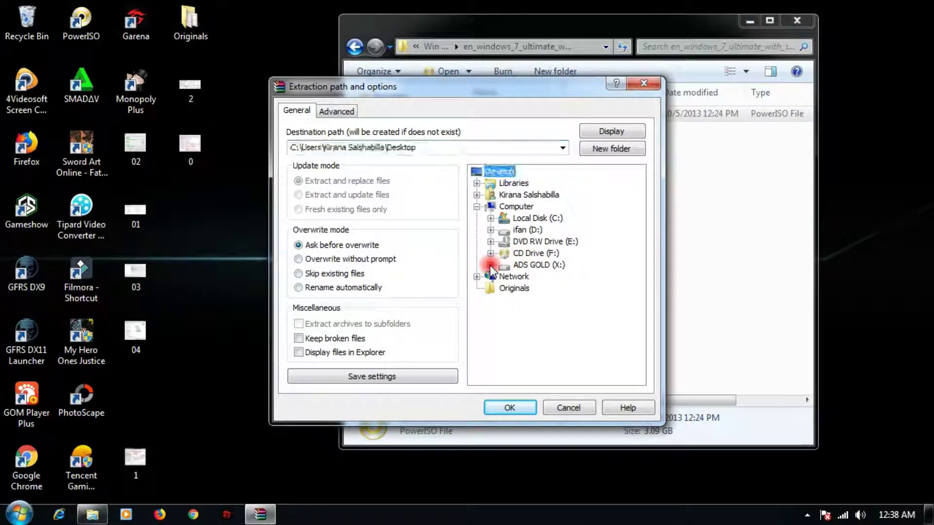
{"action": "left_click", "coordinate": [525, 266]}
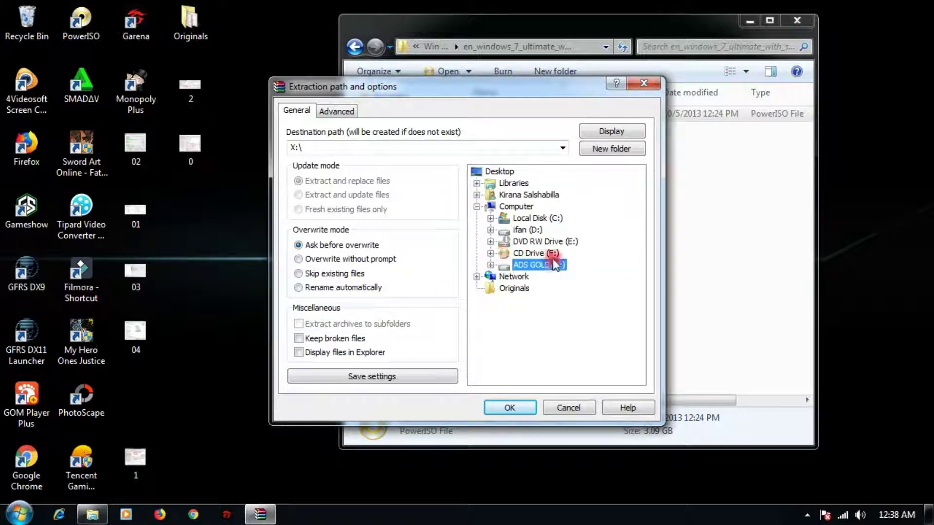
{"action": "left_click", "coordinate": [301, 148]}
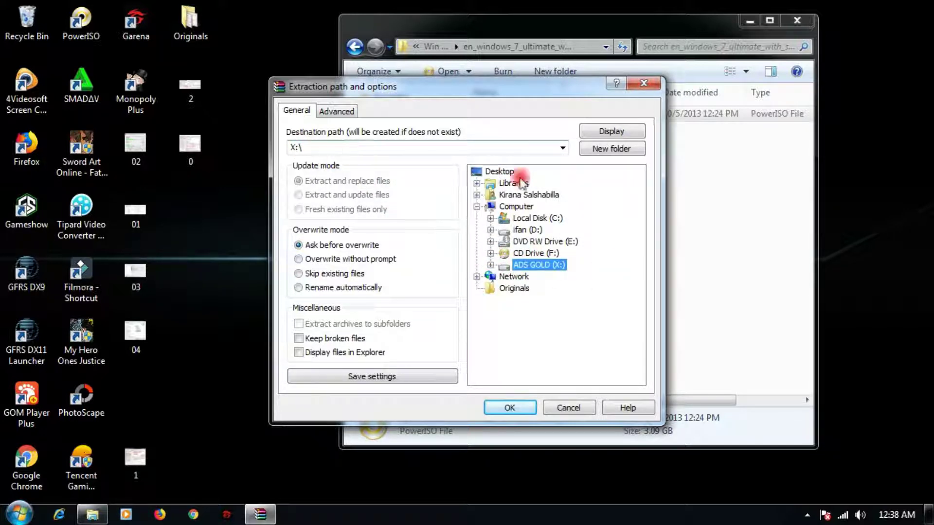
{"action": "left_click", "coordinate": [521, 407]}
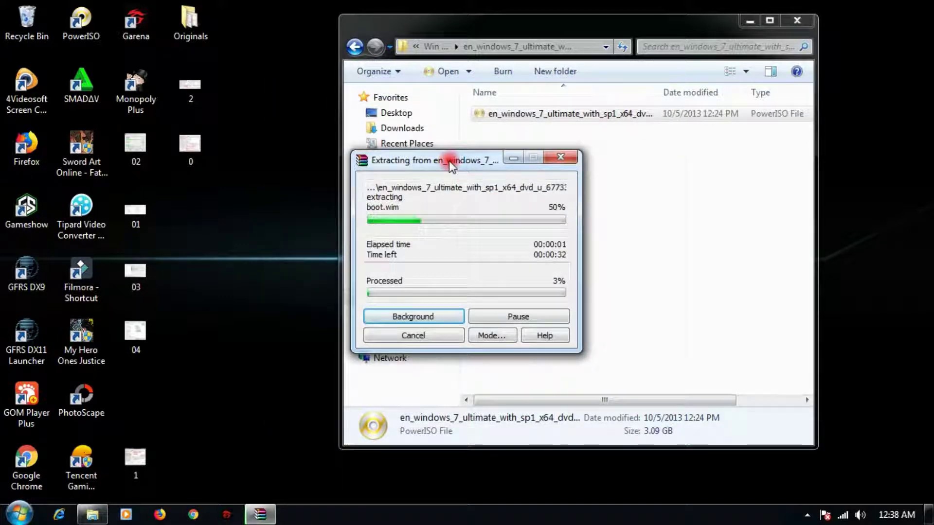
{"action": "left_click_drag", "start_coordinate": [449, 161], "coordinate": [611, 136]}
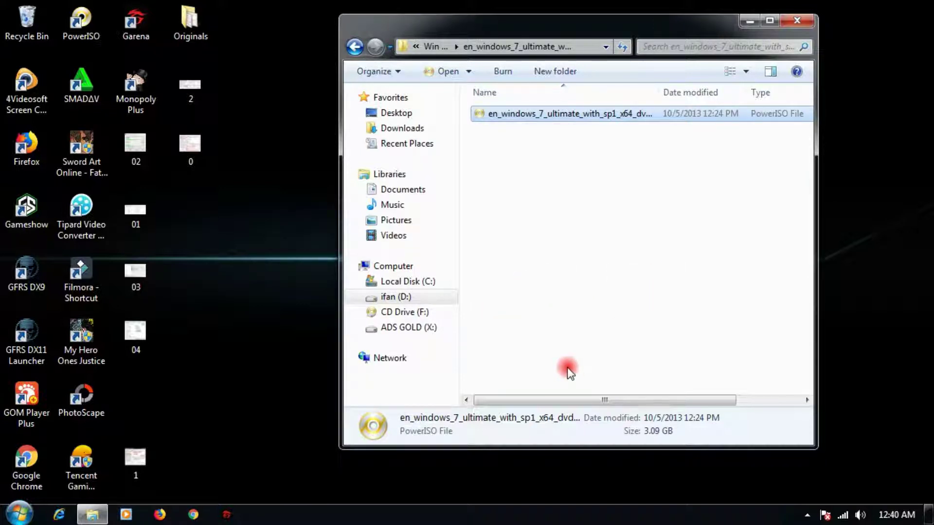
Move the folder window aside, open the ADS GOLD (X:) drive, and look over the extracted Windows files.
{"action": "left_click_drag", "start_coordinate": [504, 31], "coordinate": [685, 22]}
{"action": "left_click", "coordinate": [886, 5]}
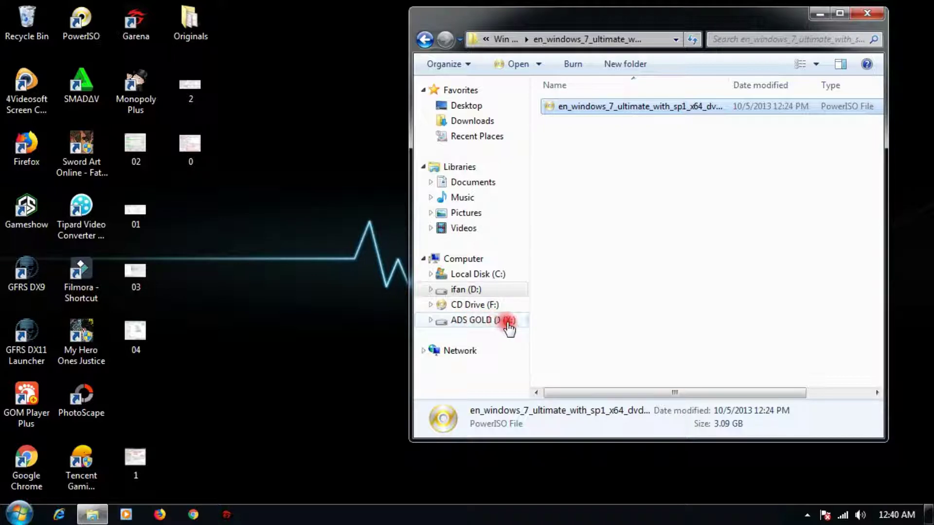
{"action": "left_click", "coordinate": [464, 322]}
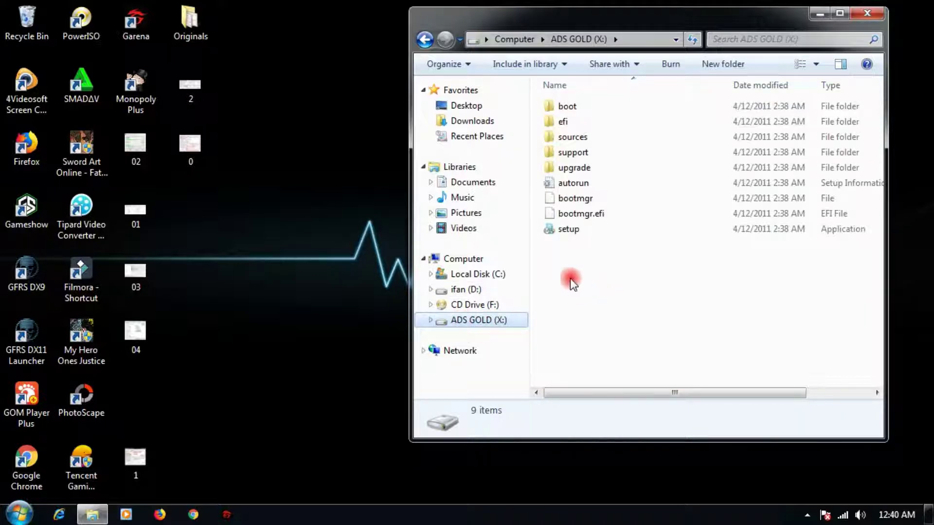
{"action": "left_click_drag", "start_coordinate": [554, 253], "coordinate": [632, 106]}
{"action": "left_click", "coordinate": [639, 294]}
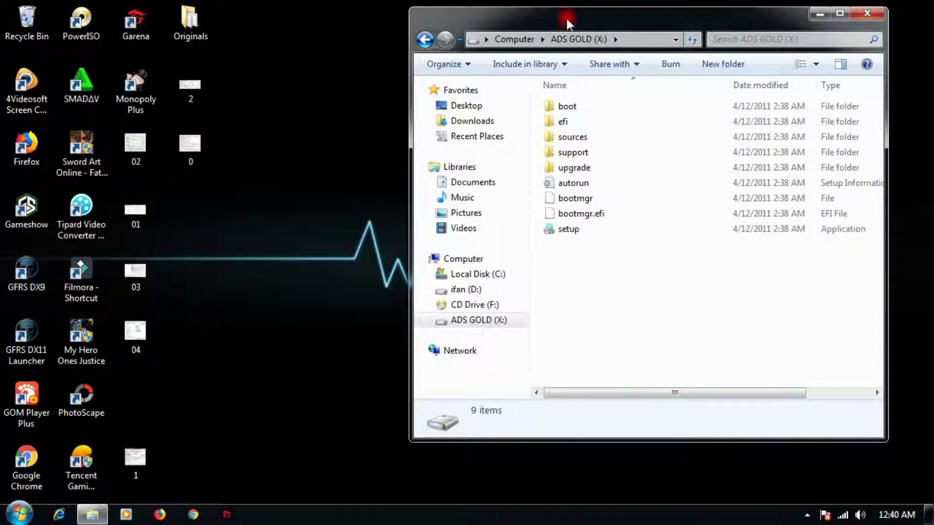
Refresh the desktop and move the EasyBCD 2.0 shortcut out from behind the ADS GOLD window to a free spot.
{"action": "left_click_drag", "start_coordinate": [565, 16], "coordinate": [600, 13]}
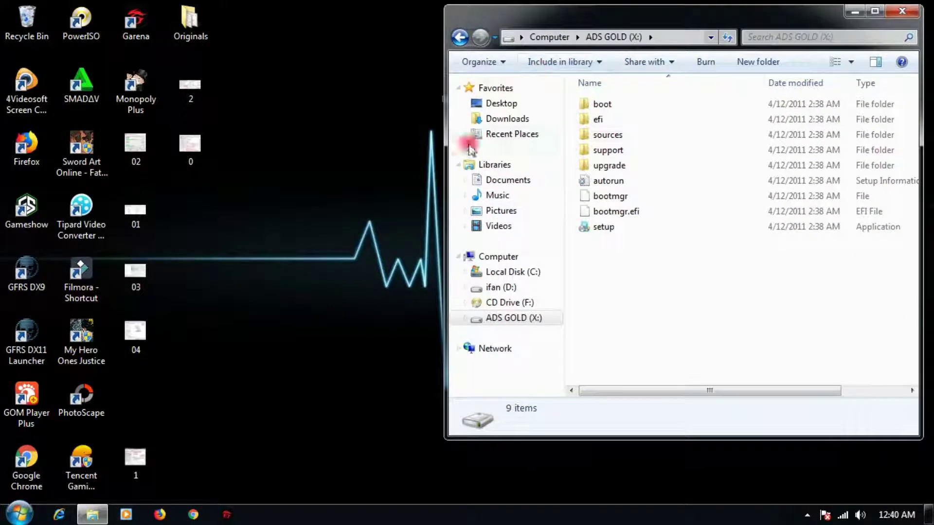
{"action": "right_click", "coordinate": [323, 31]}
{"action": "left_click", "coordinate": [358, 96]}
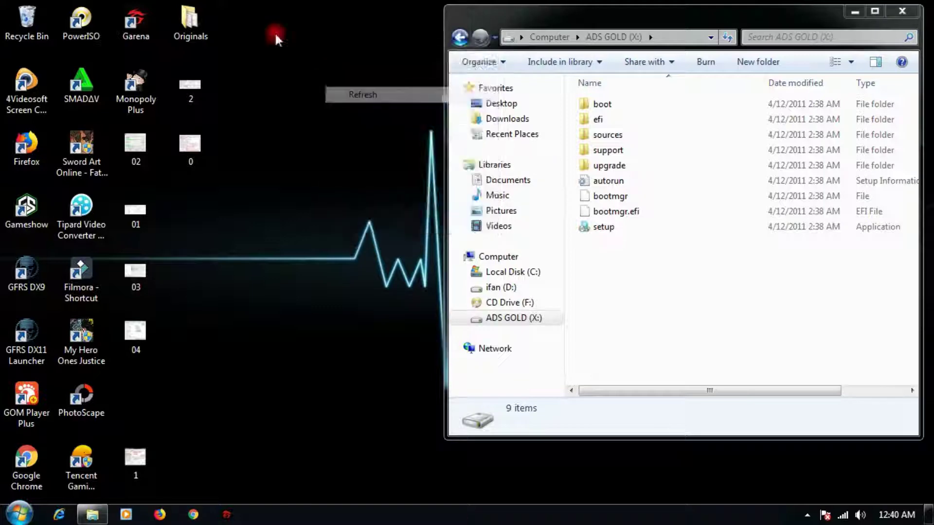
{"action": "right_click", "coordinate": [274, 31]}
{"action": "left_click", "coordinate": [302, 97]}
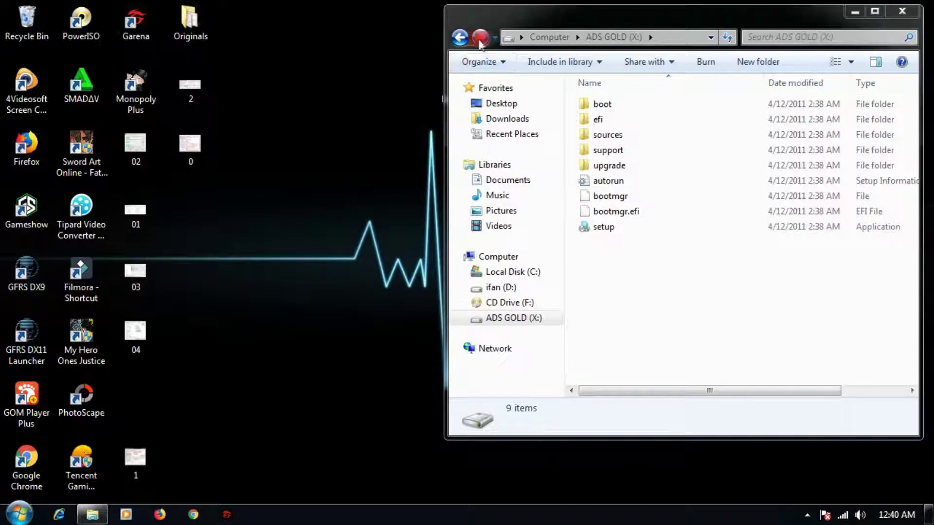
{"action": "left_click_drag", "start_coordinate": [479, 43], "coordinate": [549, 112]}
{"action": "left_click_drag", "start_coordinate": [491, 97], "coordinate": [323, 214]}
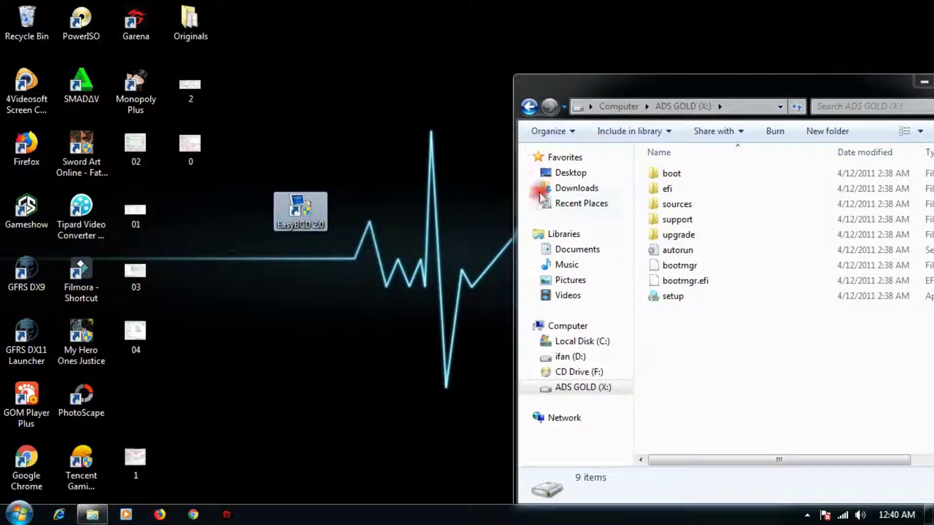
{"action": "left_click_drag", "start_coordinate": [611, 87], "coordinate": [517, 38]}
{"action": "left_click", "coordinate": [281, 174]}
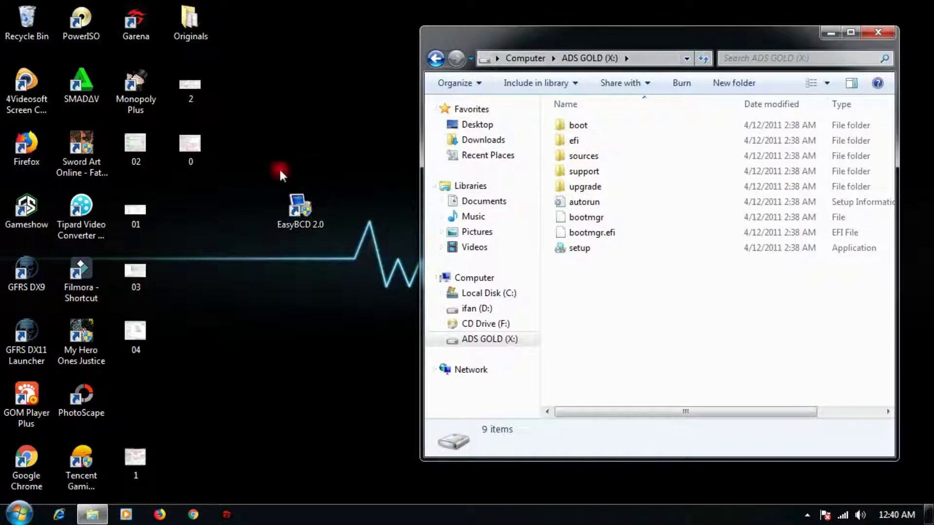
Launch EasyBCD 2.0, start adding a new boot entry, and set the Windows entry's drive to X:\.
{"action": "double_click", "coordinate": [300, 209]}
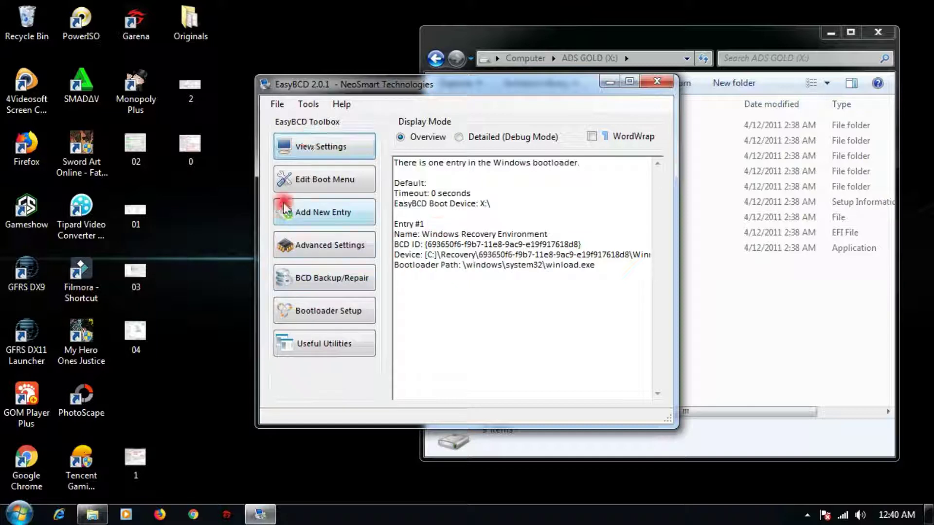
{"action": "left_click", "coordinate": [311, 213]}
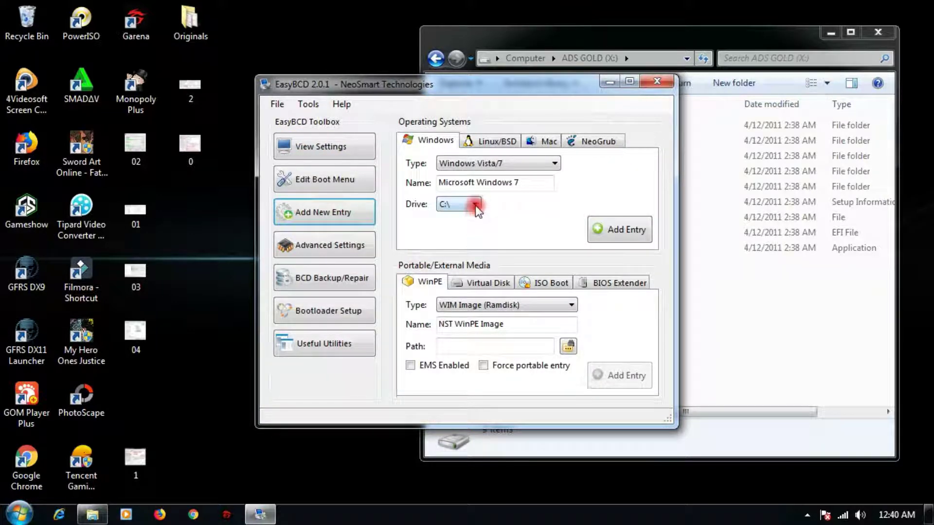
{"action": "left_click", "coordinate": [460, 204]}
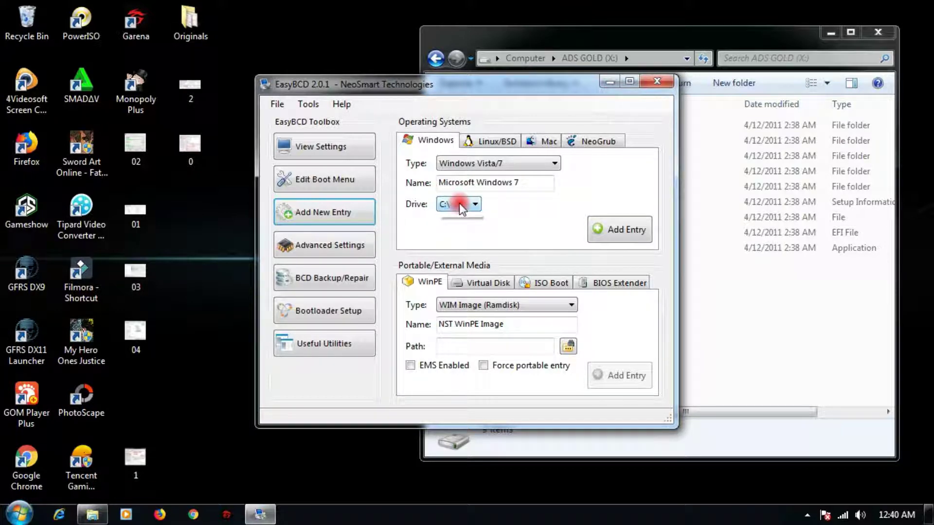
{"action": "left_click", "coordinate": [453, 254]}
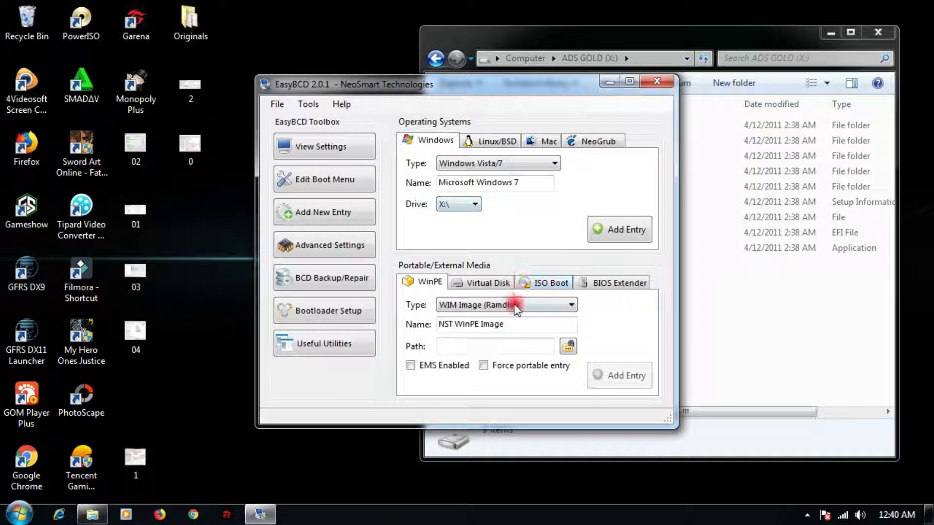
Add a WinPE WIM Image (Ramdisk) entry named ADS GOLD WIN7, with X:\sources\boot.wim as its path.
{"action": "left_click_drag", "start_coordinate": [508, 323], "coordinate": [427, 319]}
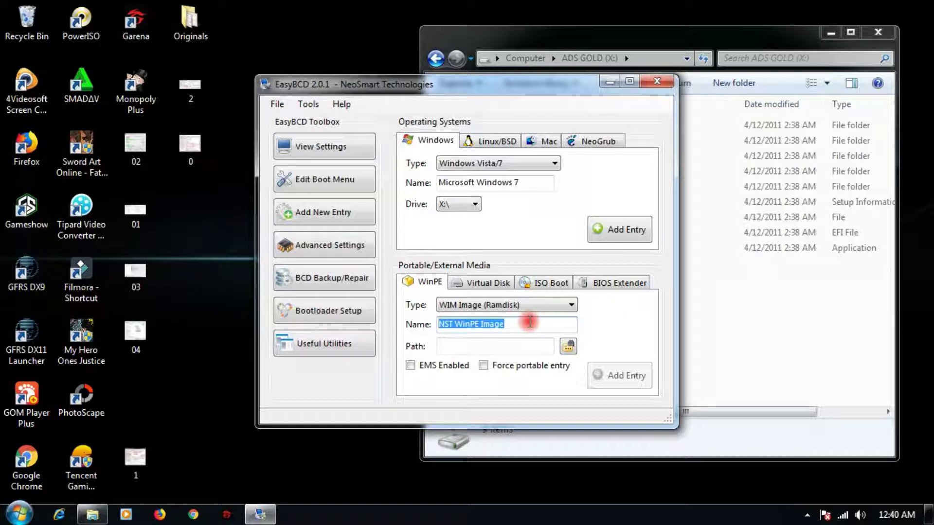
{"action": "key", "text": "BackSpace"}
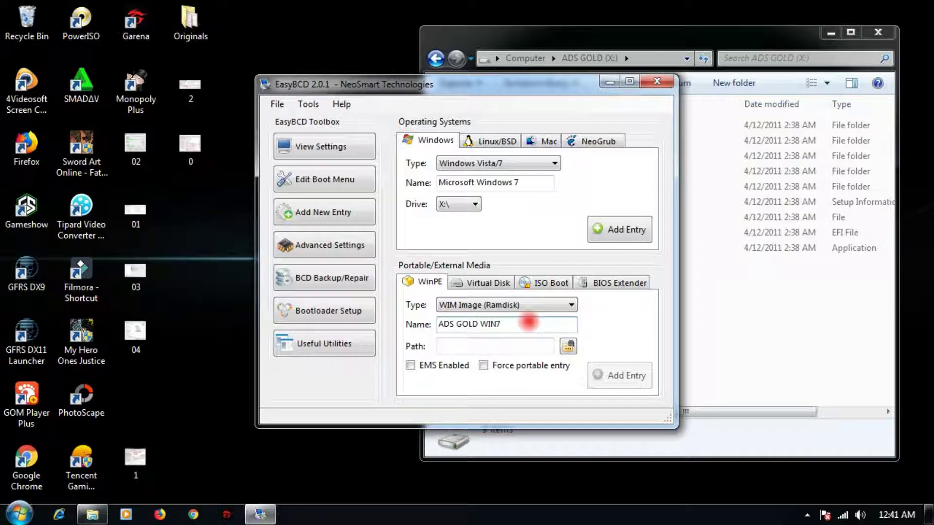
{"action": "left_click", "coordinate": [568, 346]}
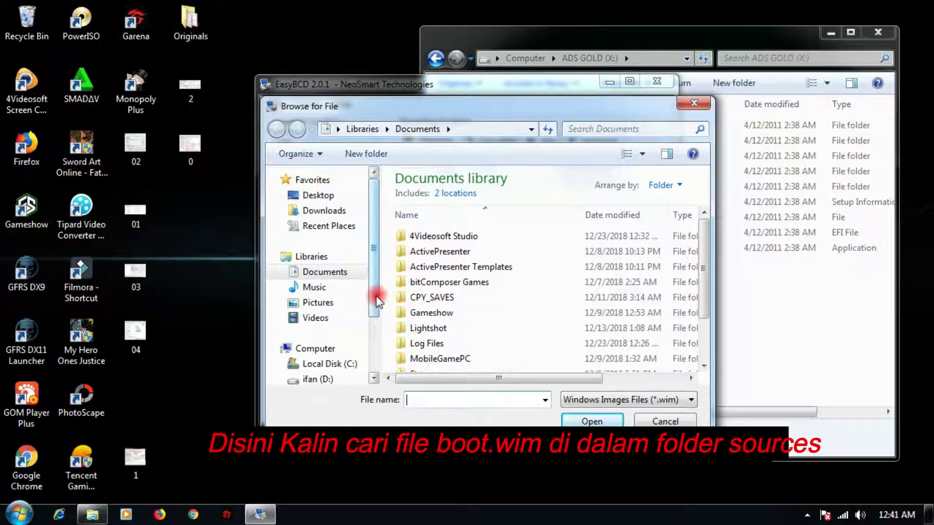
{"action": "left_click_drag", "start_coordinate": [378, 302], "coordinate": [381, 367]}
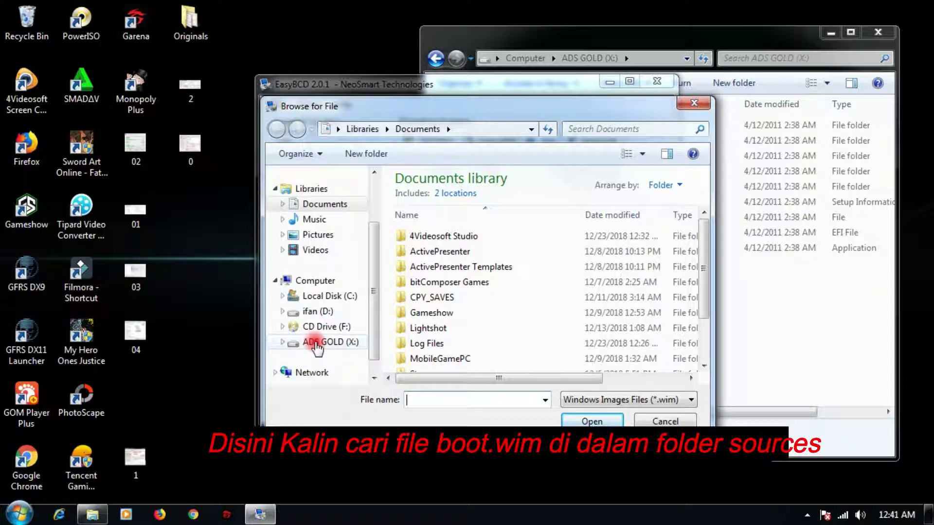
{"action": "left_click", "coordinate": [316, 343]}
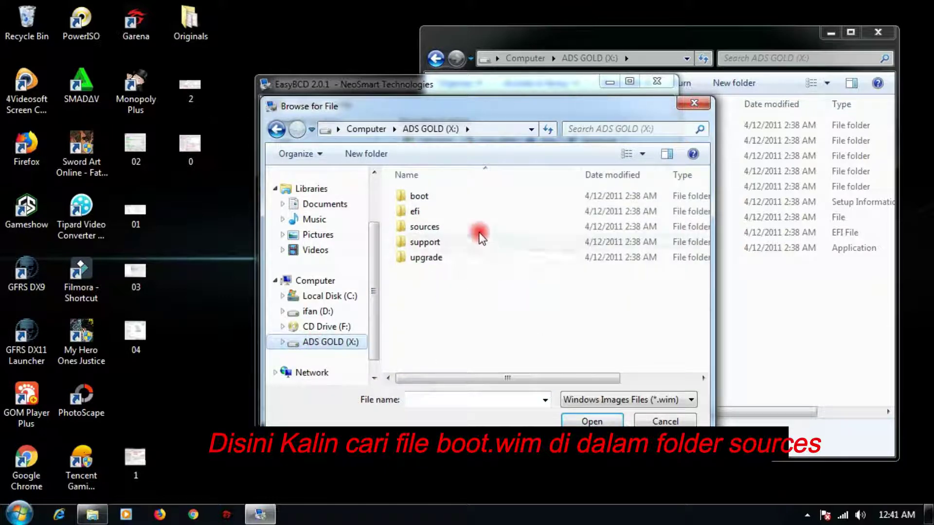
{"action": "double_click", "coordinate": [433, 228]}
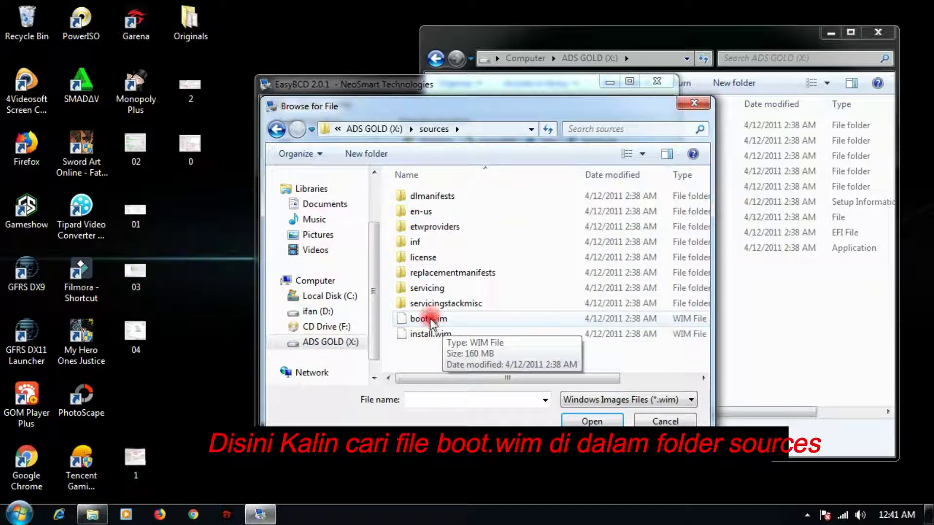
{"action": "left_click", "coordinate": [428, 318]}
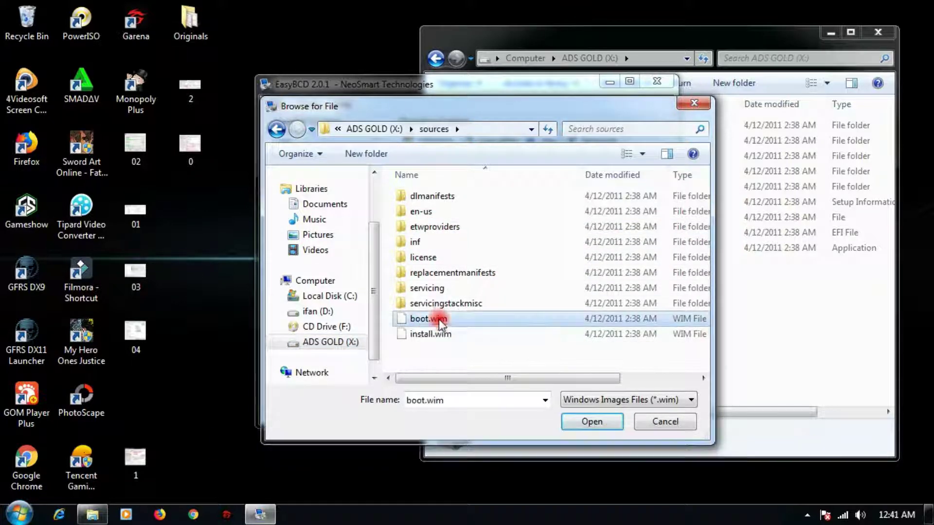
{"action": "left_click", "coordinate": [591, 421]}
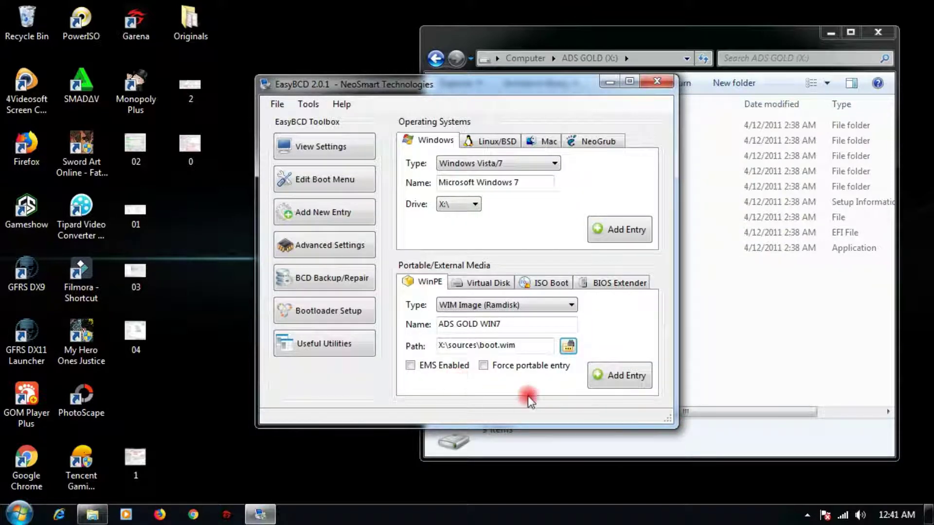
{"action": "left_click", "coordinate": [626, 376]}
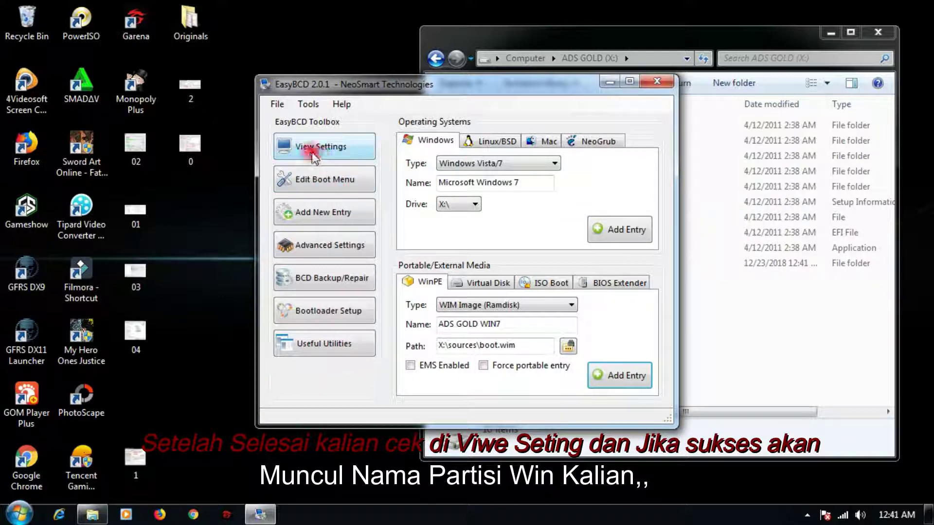
View the bootloader settings overview and examine the details of the ADS GOLD WIN7 entry.
{"action": "left_click", "coordinate": [330, 151]}
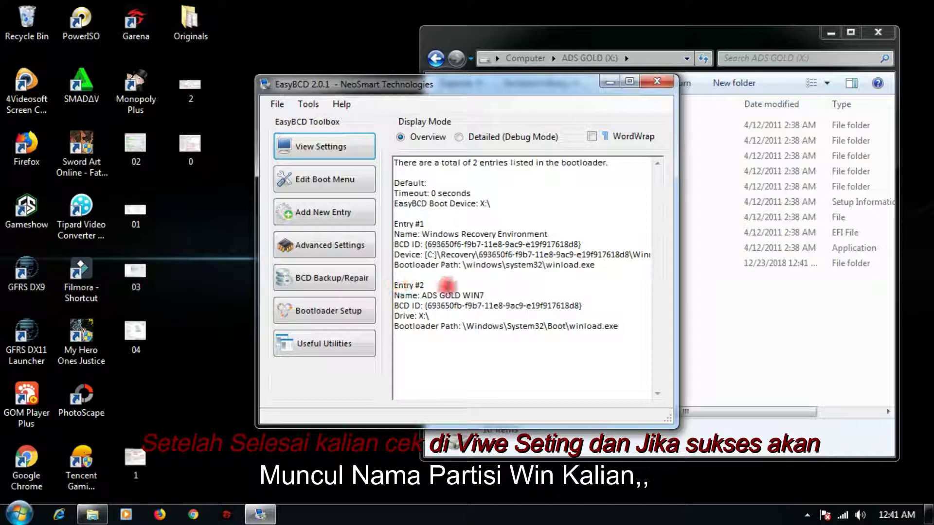
{"action": "left_click_drag", "start_coordinate": [484, 297], "coordinate": [440, 295]}
{"action": "left_click", "coordinate": [515, 305]}
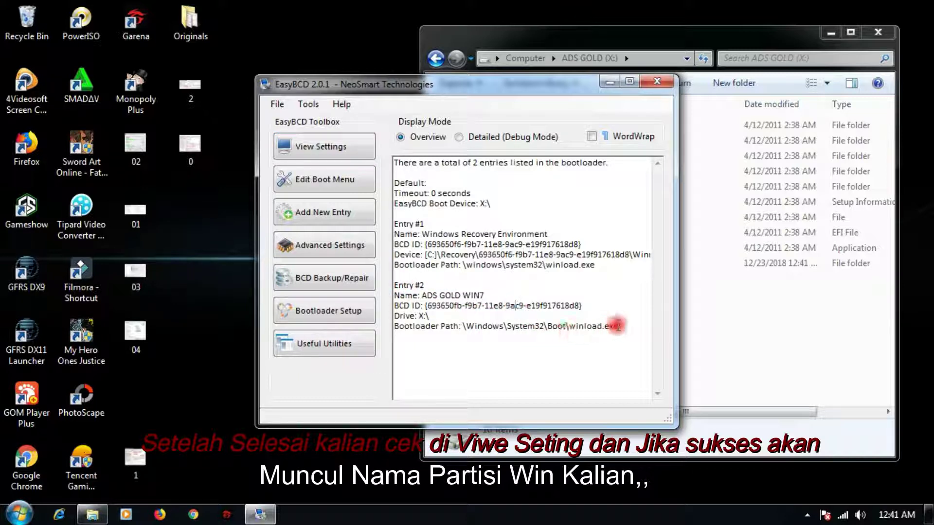
{"action": "left_click_drag", "start_coordinate": [624, 327], "coordinate": [384, 289]}
{"action": "left_click", "coordinate": [384, 286]}
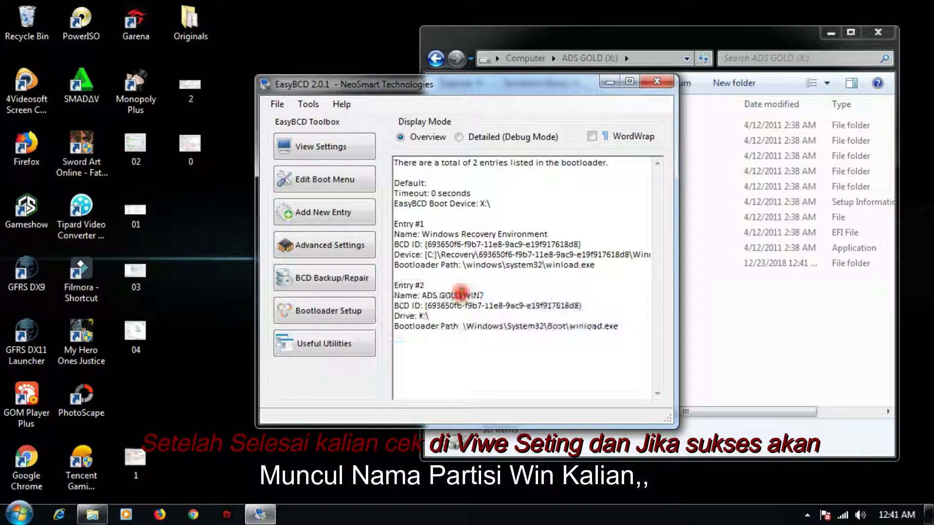